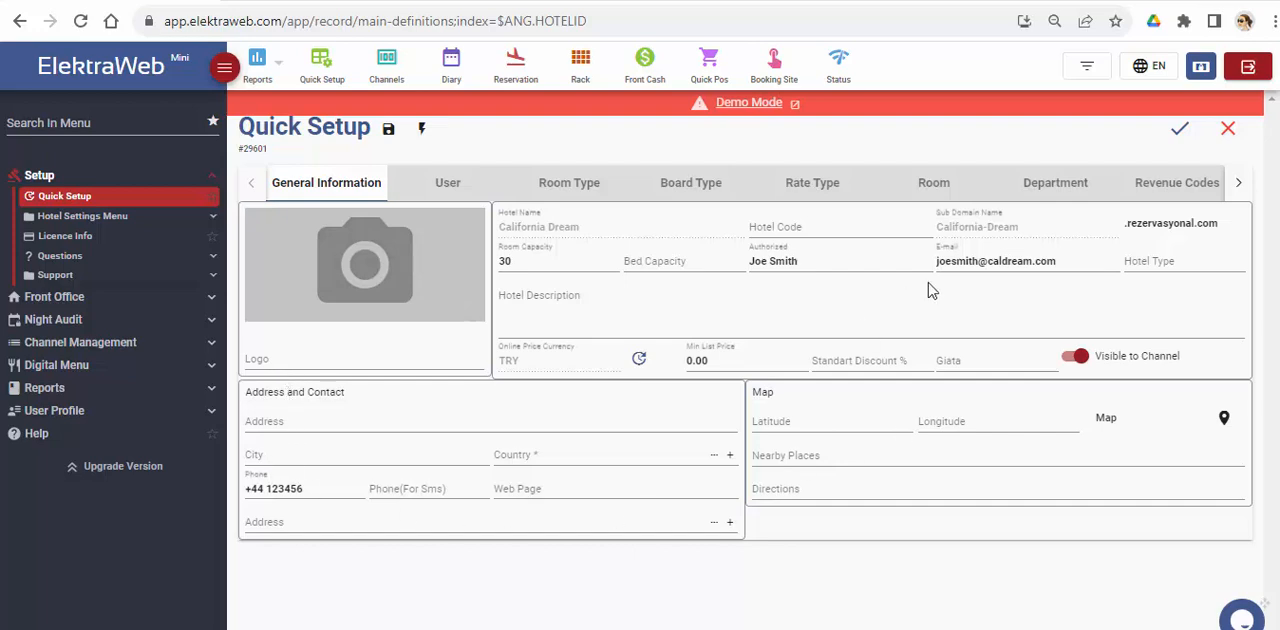
# Step: Review the user, room type, board type, rate type and room definitions, including the blank room form, and return to the general information
pyautogui.click(452, 188)
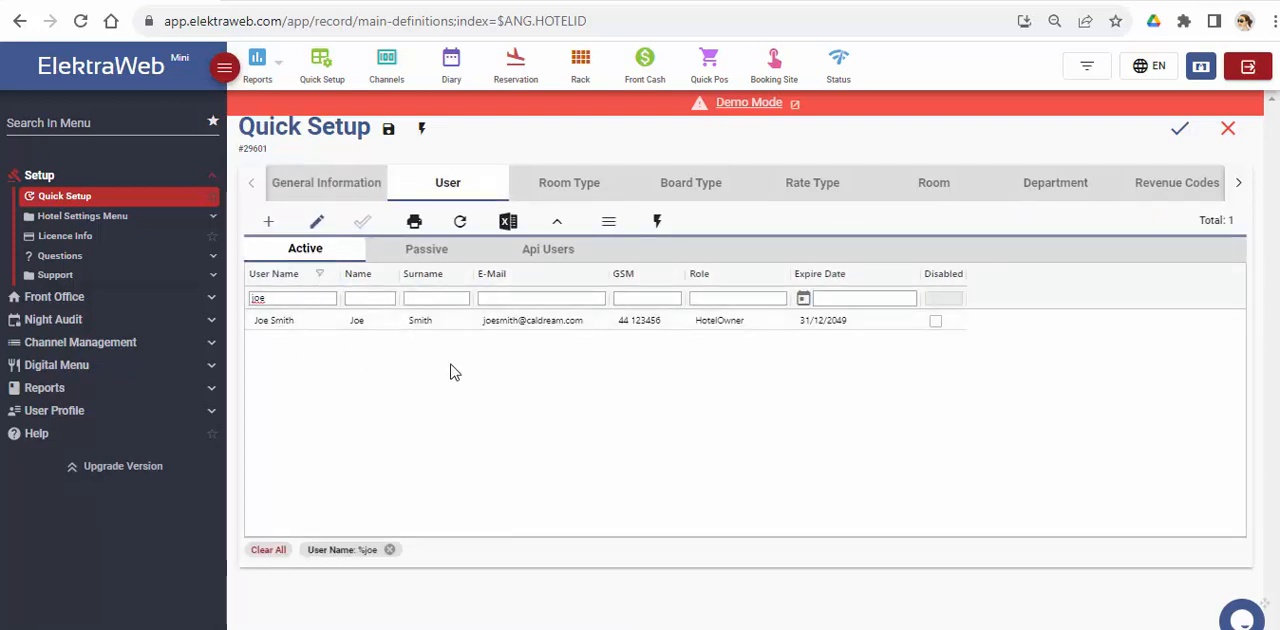
pyautogui.click(585, 188)
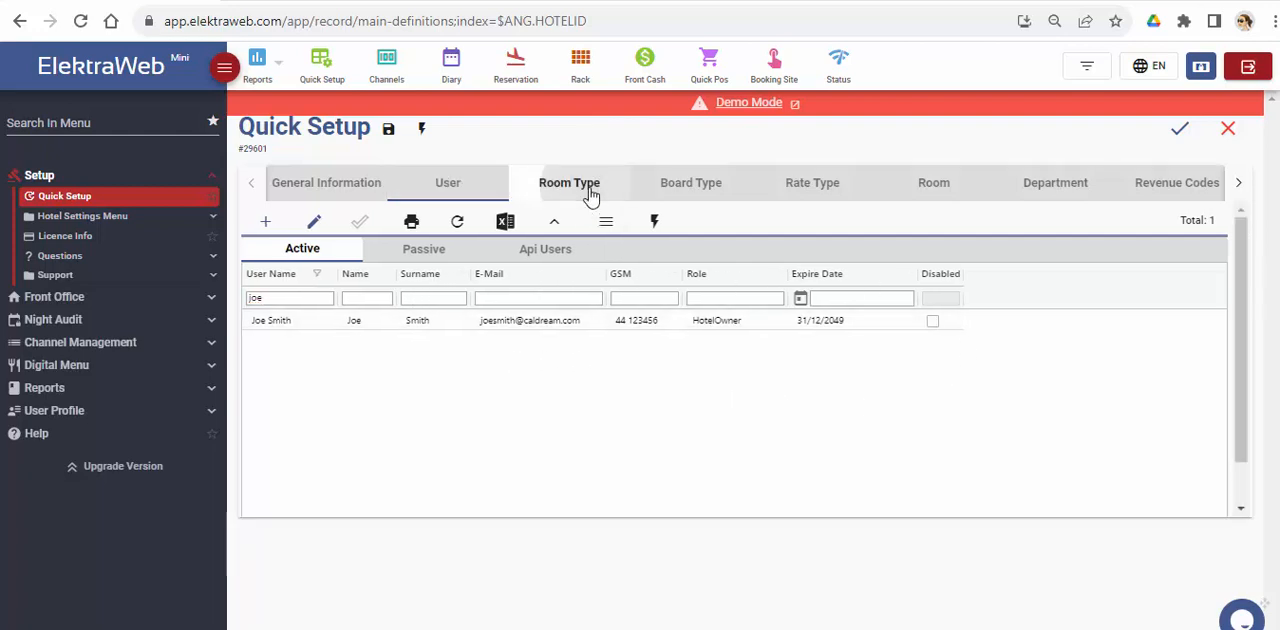
pyautogui.click(712, 190)
pyautogui.click(836, 190)
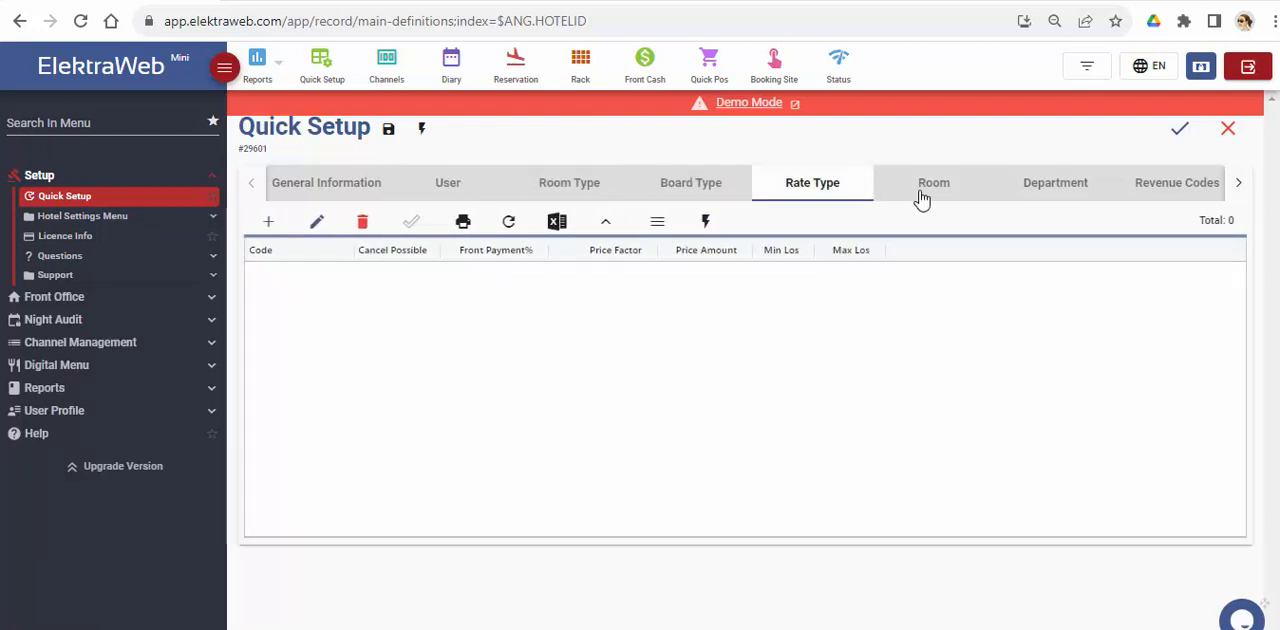
pyautogui.click(922, 190)
pyautogui.click(272, 222)
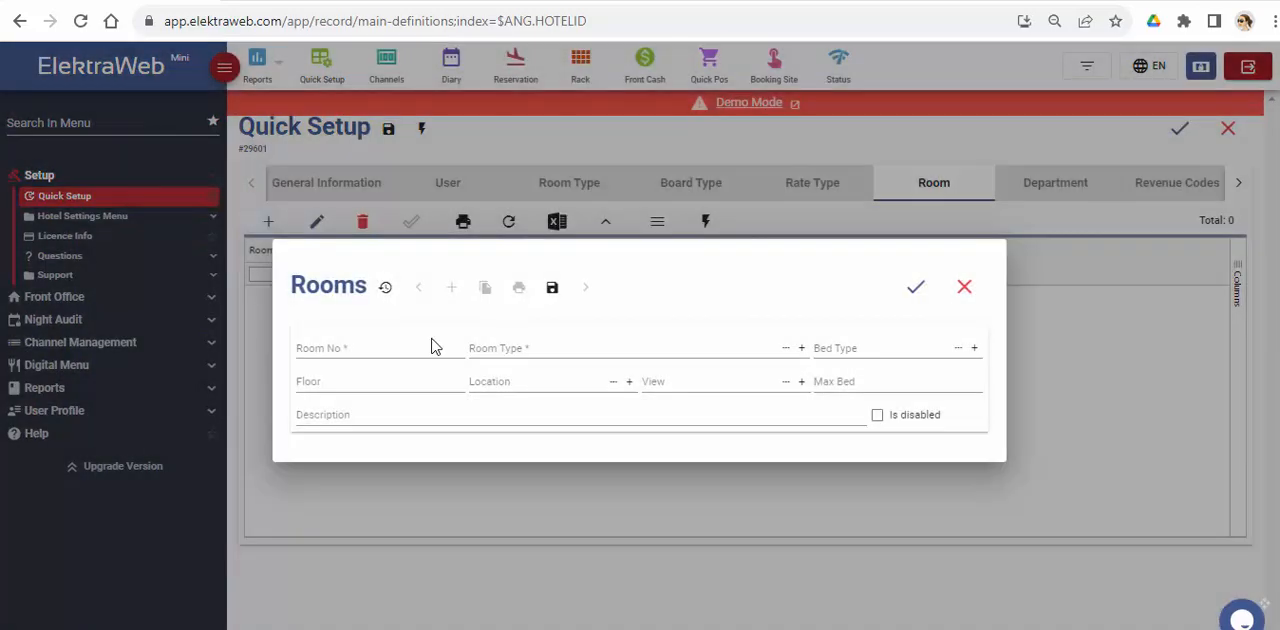
pyautogui.click(964, 289)
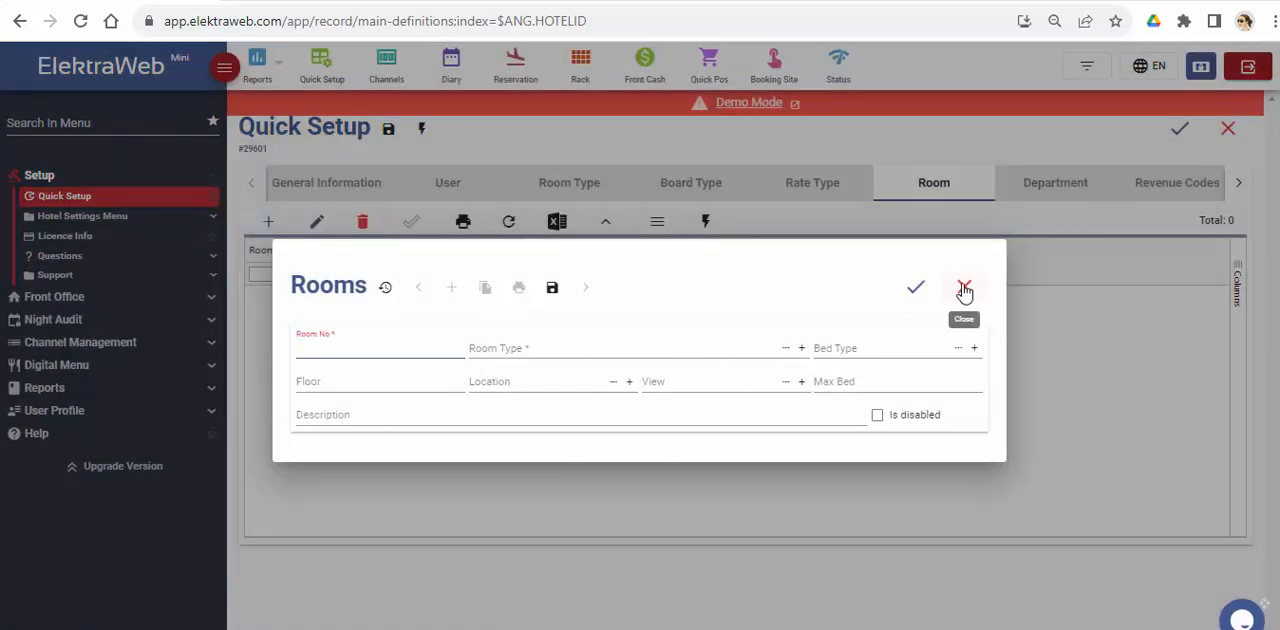
pyautogui.click(284, 188)
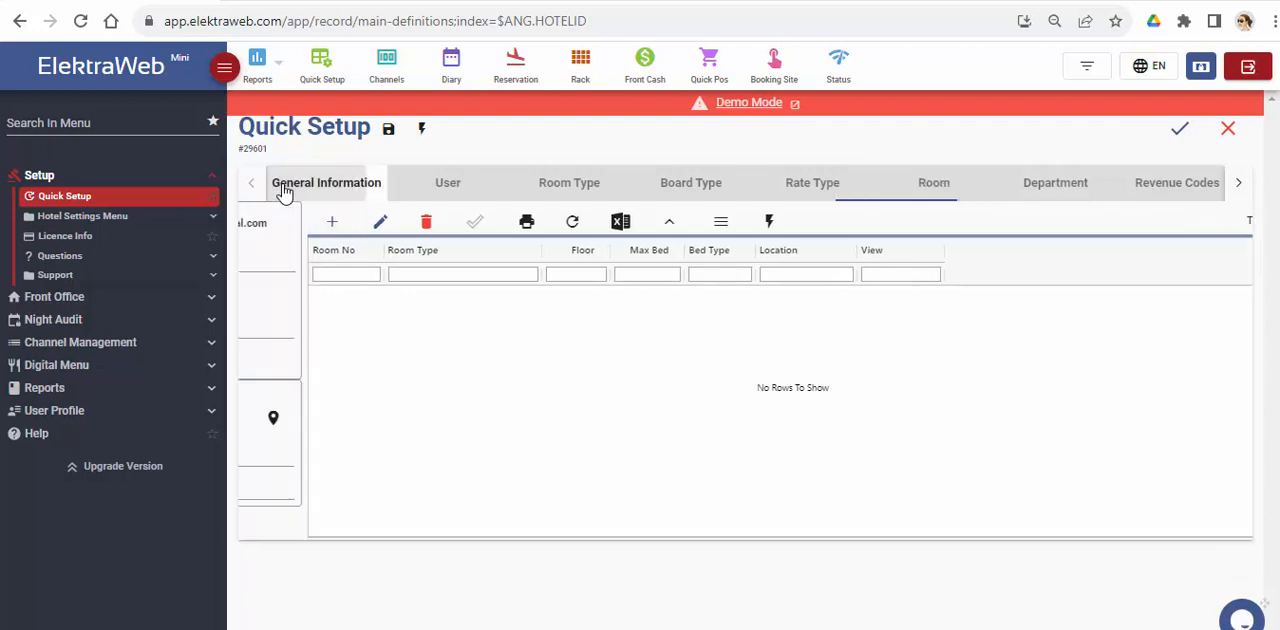
# Step: Create the default data for the hotel so that sample definitions are made automatically
pyautogui.click(422, 131)
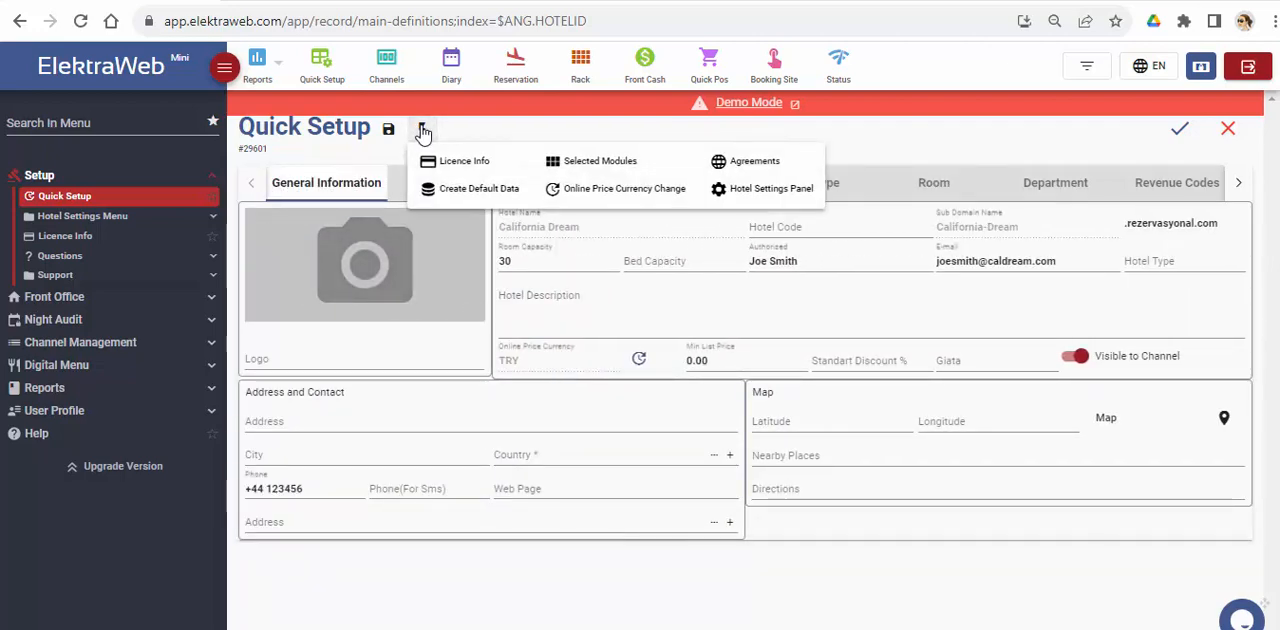
pyautogui.click(478, 193)
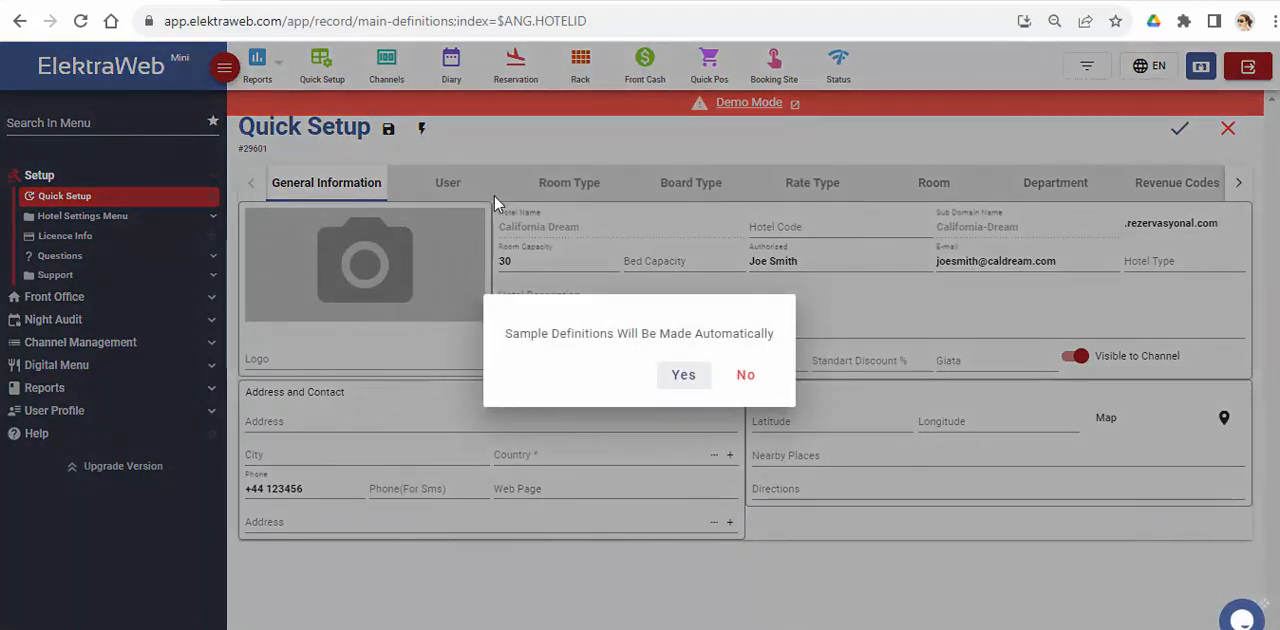
pyautogui.click(684, 377)
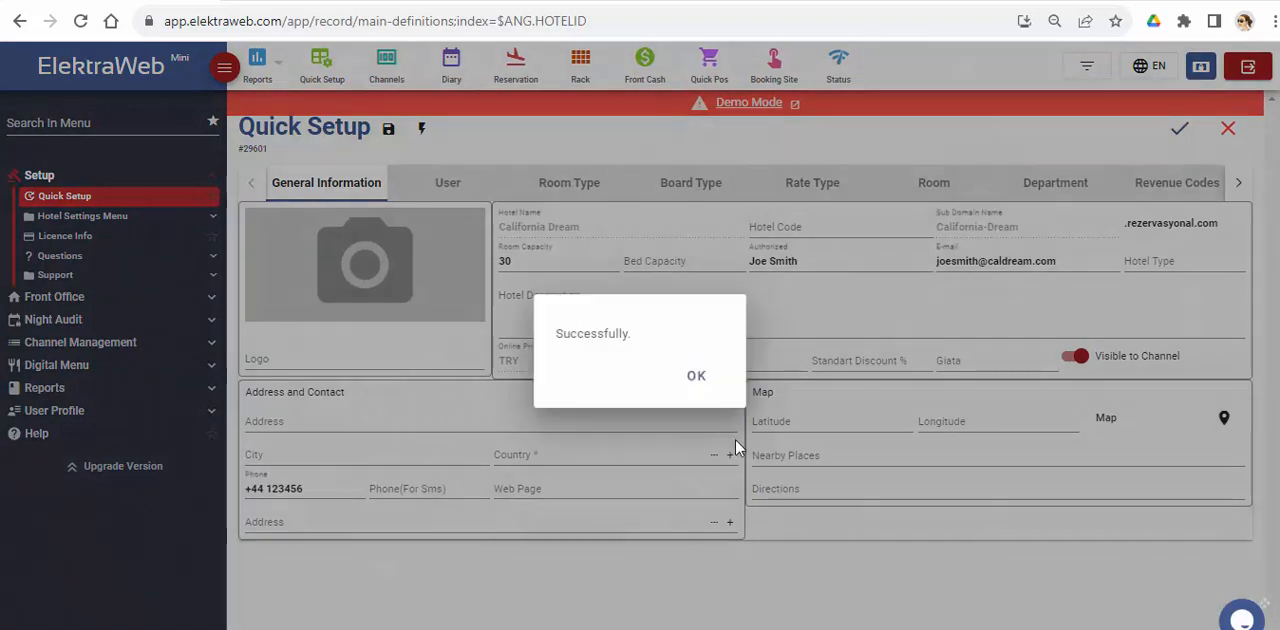
pyautogui.click(704, 378)
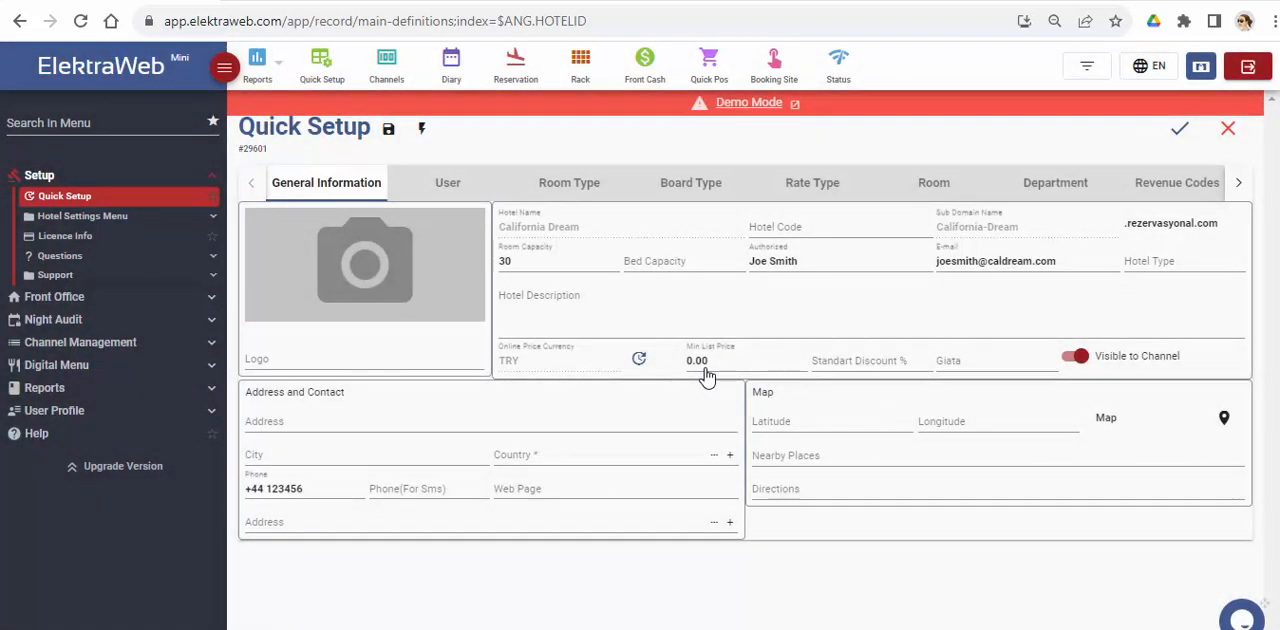
# Step: Refresh the room type and board type lists and check the generated definitions, including the rate types
pyautogui.click(545, 185)
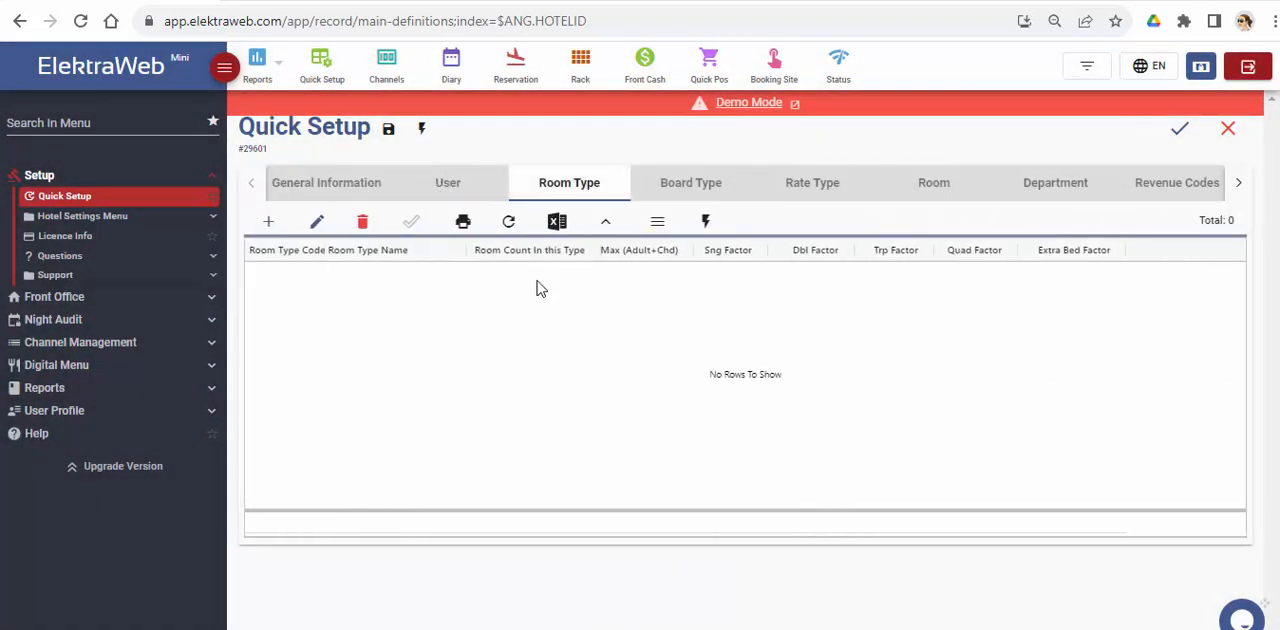
pyautogui.click(511, 226)
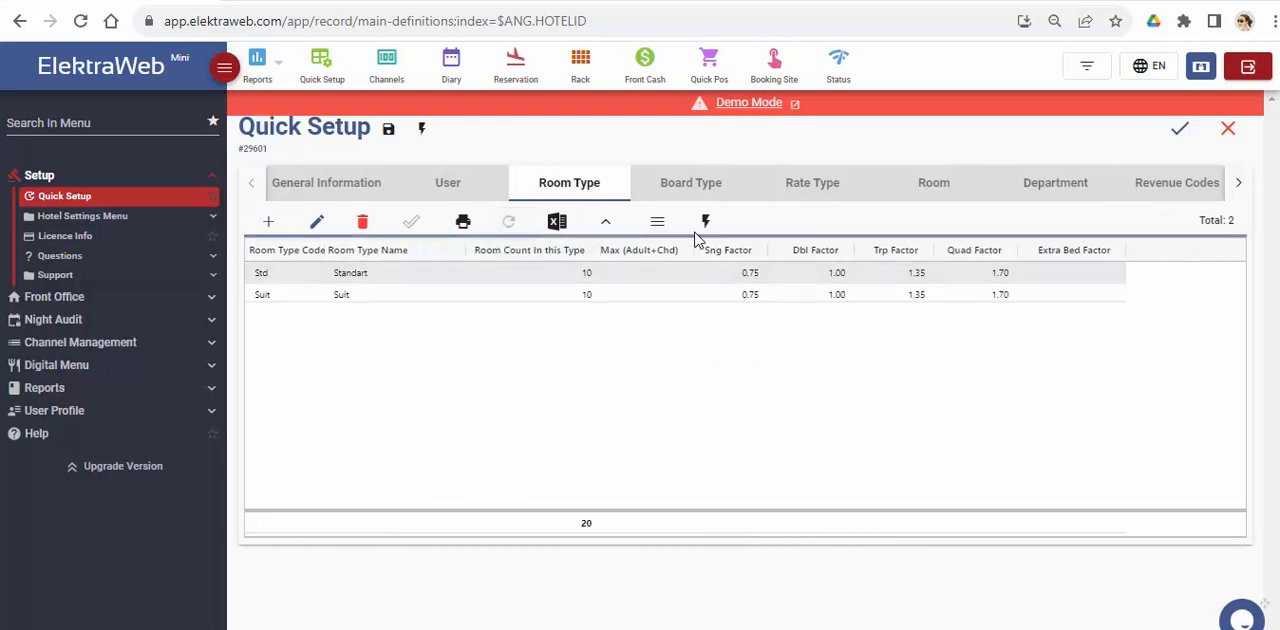
pyautogui.click(702, 188)
pyautogui.click(508, 222)
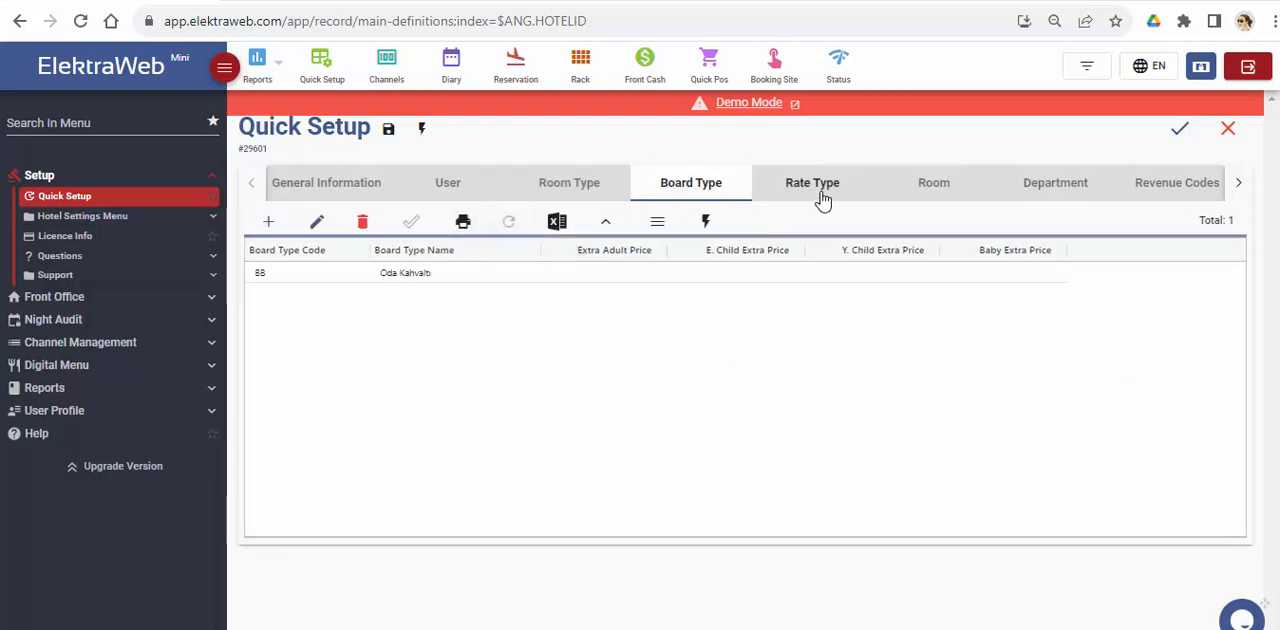
pyautogui.click(820, 196)
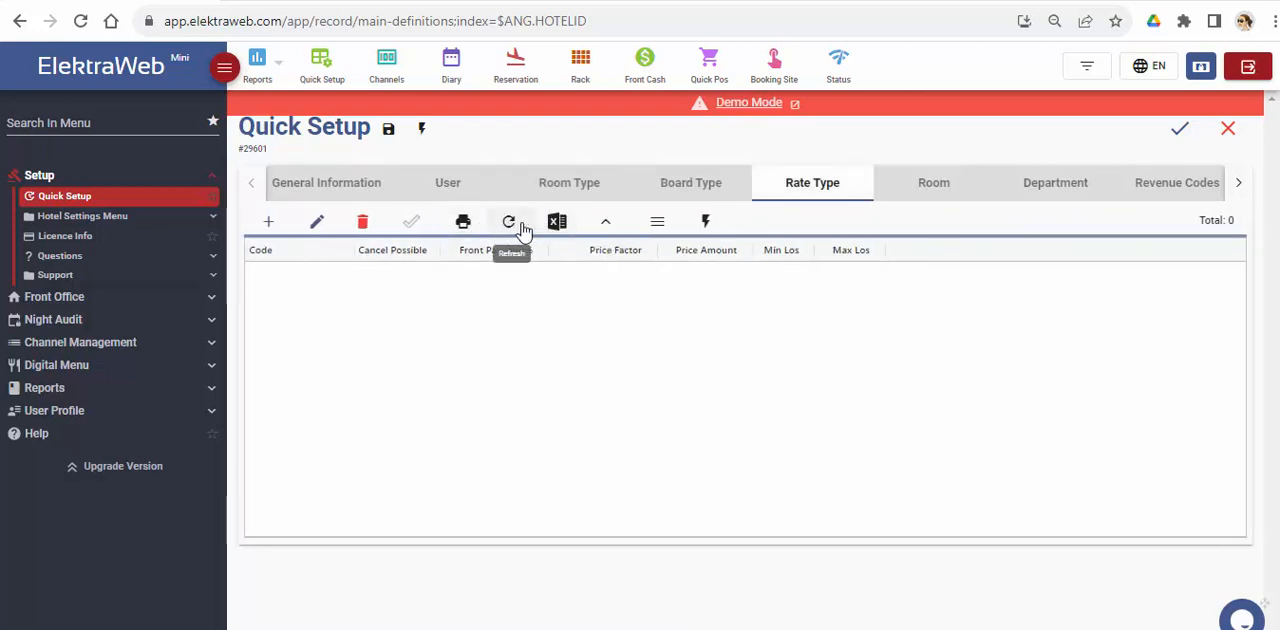
pyautogui.click(574, 192)
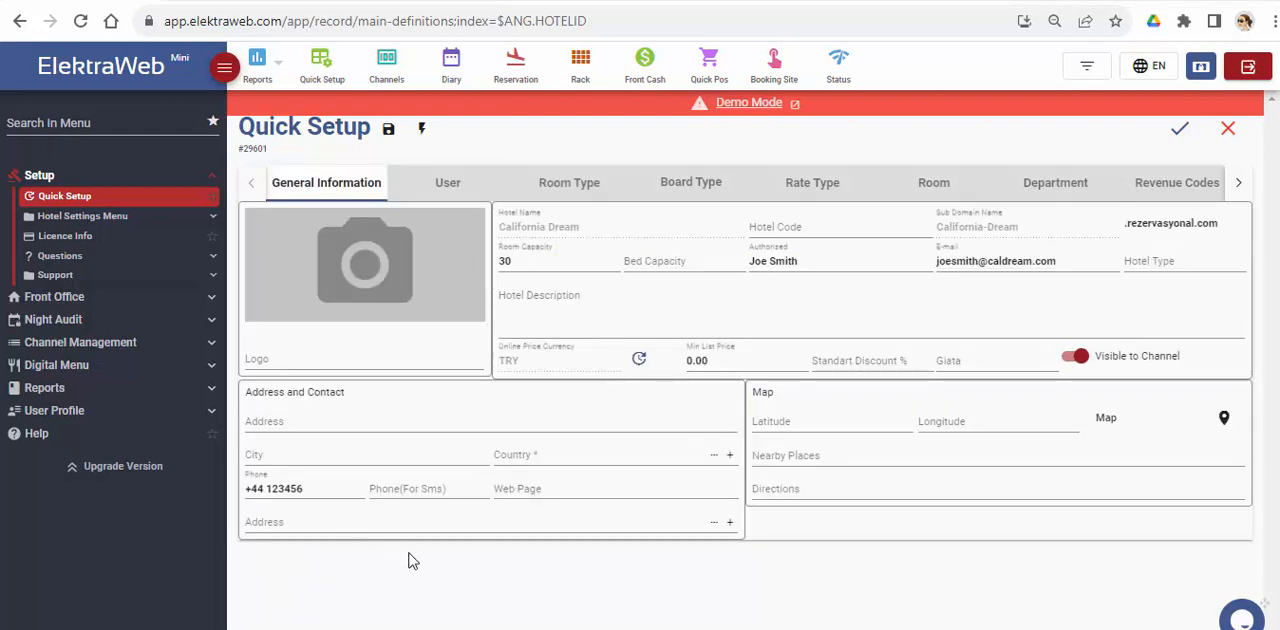
# Step: Upload the Hotel California image as the hotel's logo and save it
pyautogui.moveTo(370, 272)
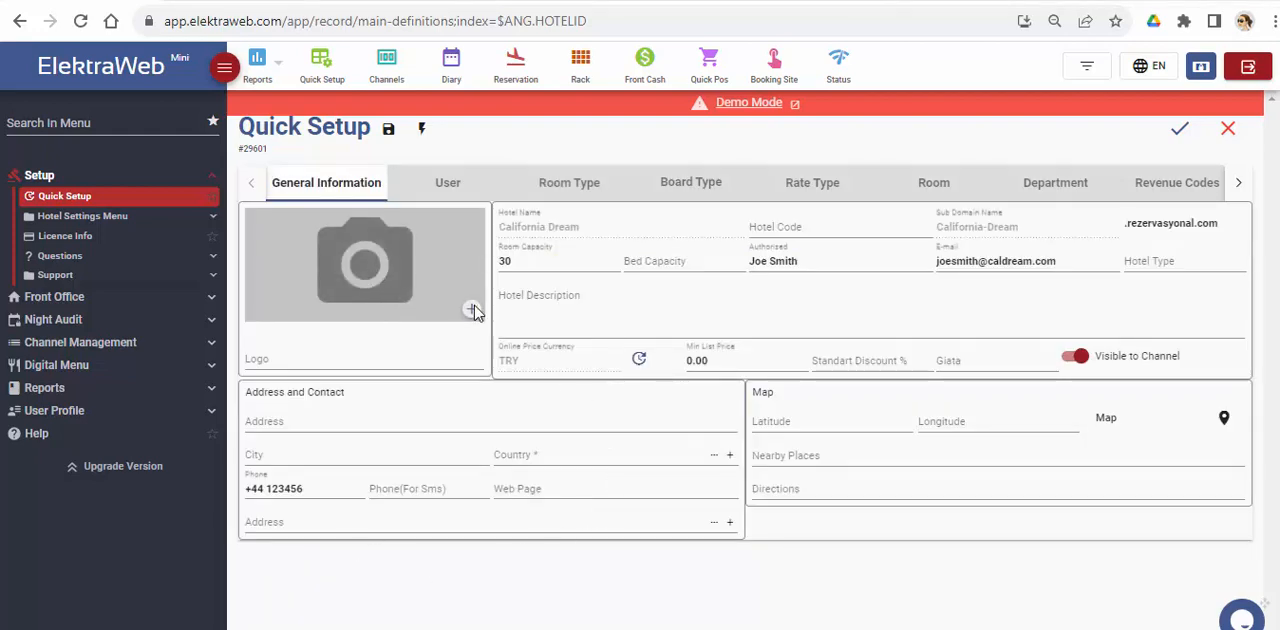
pyautogui.click(402, 298)
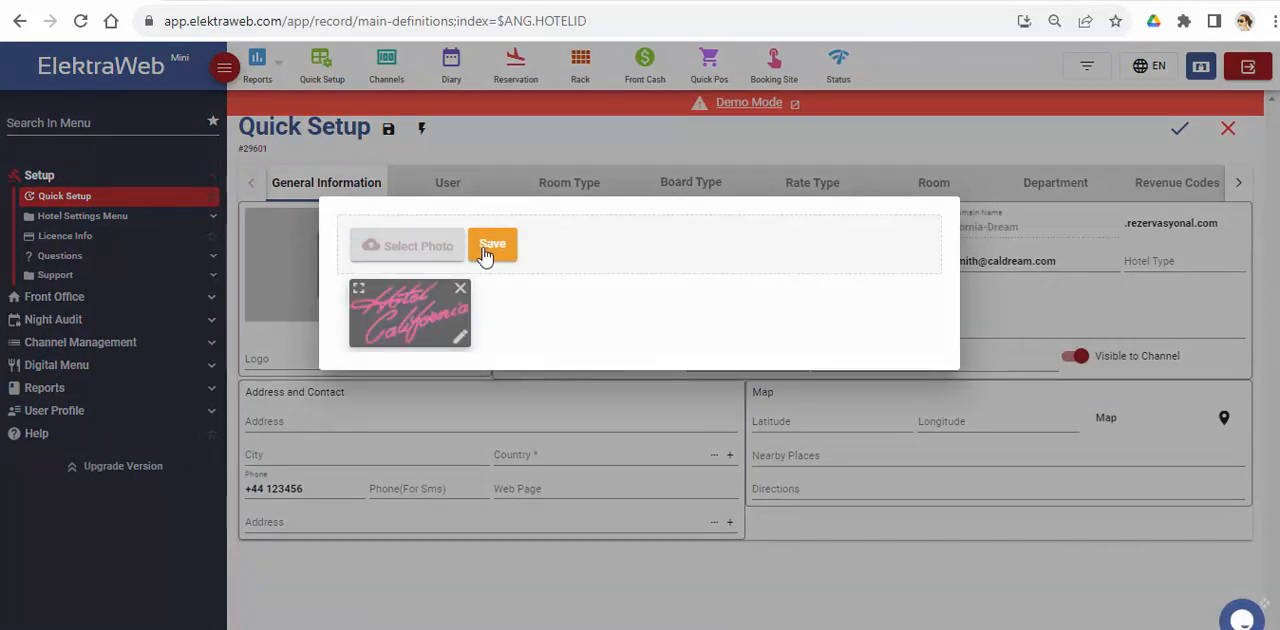
pyautogui.click(488, 250)
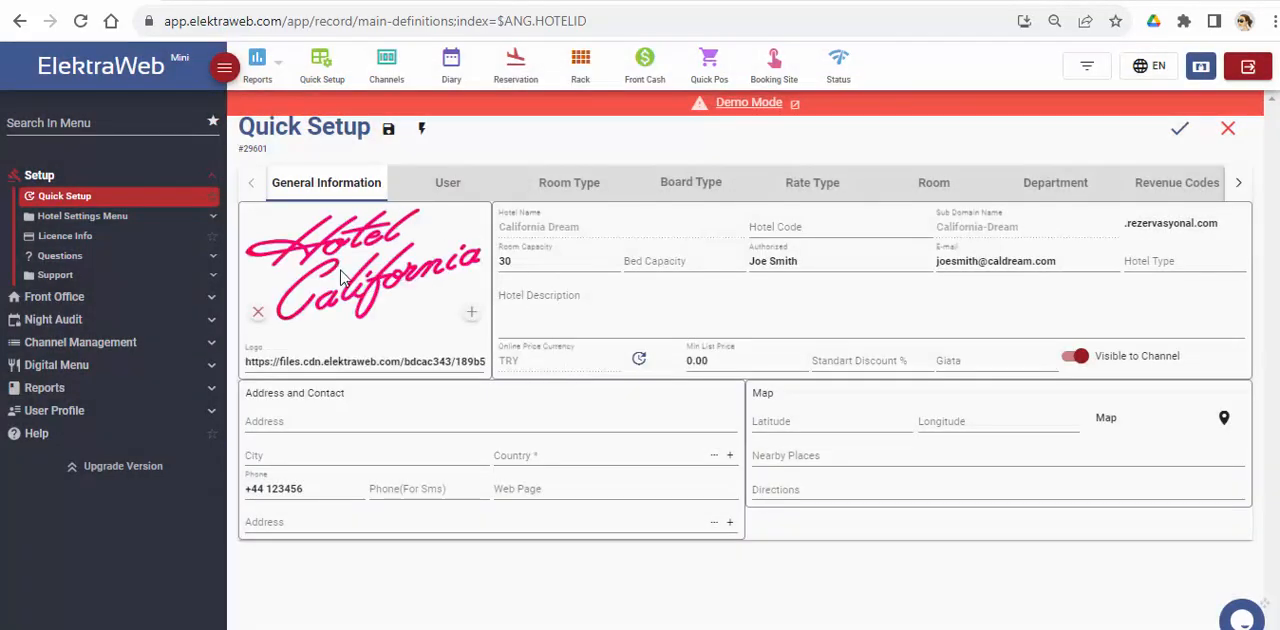
# Step: Paste the prepared text about Hotel California Dream as the hotel description and save the general information
pyautogui.click(563, 340)
pyautogui.write('Hotel California Dream is a family-friendly hotel that offers a wide range of accommodation types in the peaceful surroundings of our beautiful gardens. Esteemed guests are welcome to relax and unwind in a quiet and elegant setting in our popular resort and enjoy a genuine experience of leisure, pleasure, gastronomy and wellness within premises of our hotel. We chose to build a lovely high quality hotel which will give our guests the opportunity to experience a holiday with wonderful surroundings of nature and at the same time luxury and coziness. California Dream offers you a privileged experience combining comfort and conviviality. Whether you are a backpacker, a solo traveler or with your family, our hotel with top-of-the-range service will meet all your expectations. More than just a hotel, California Dream offers you a place to live and meet people.')
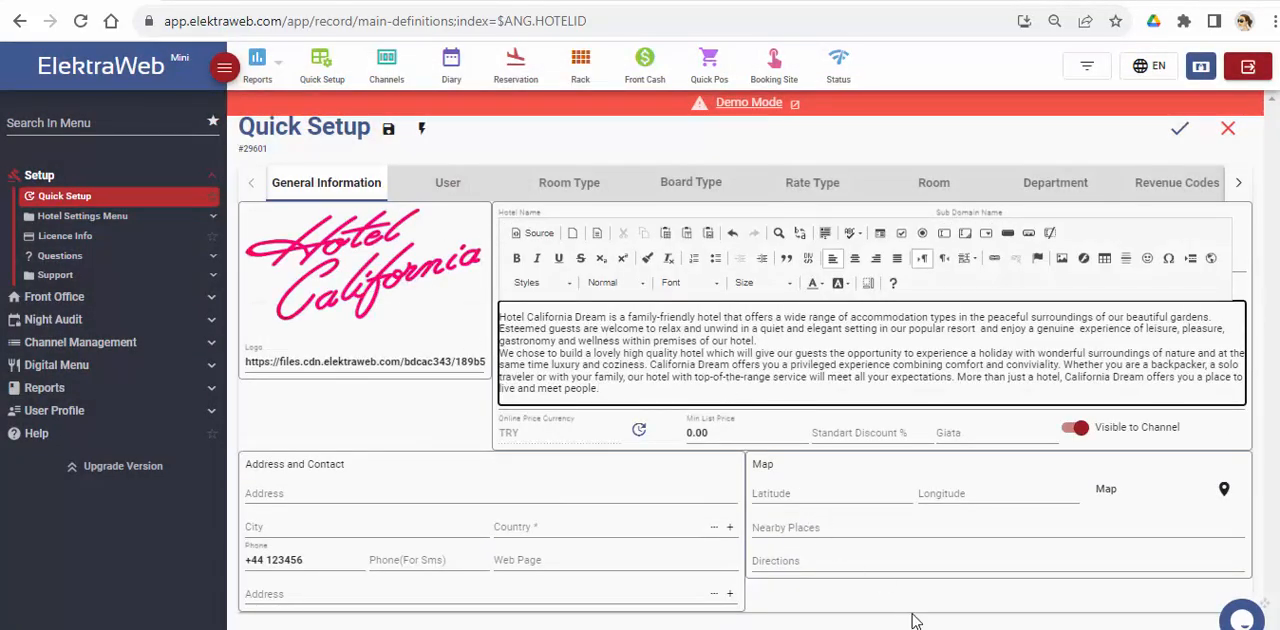
pyautogui.click(920, 627)
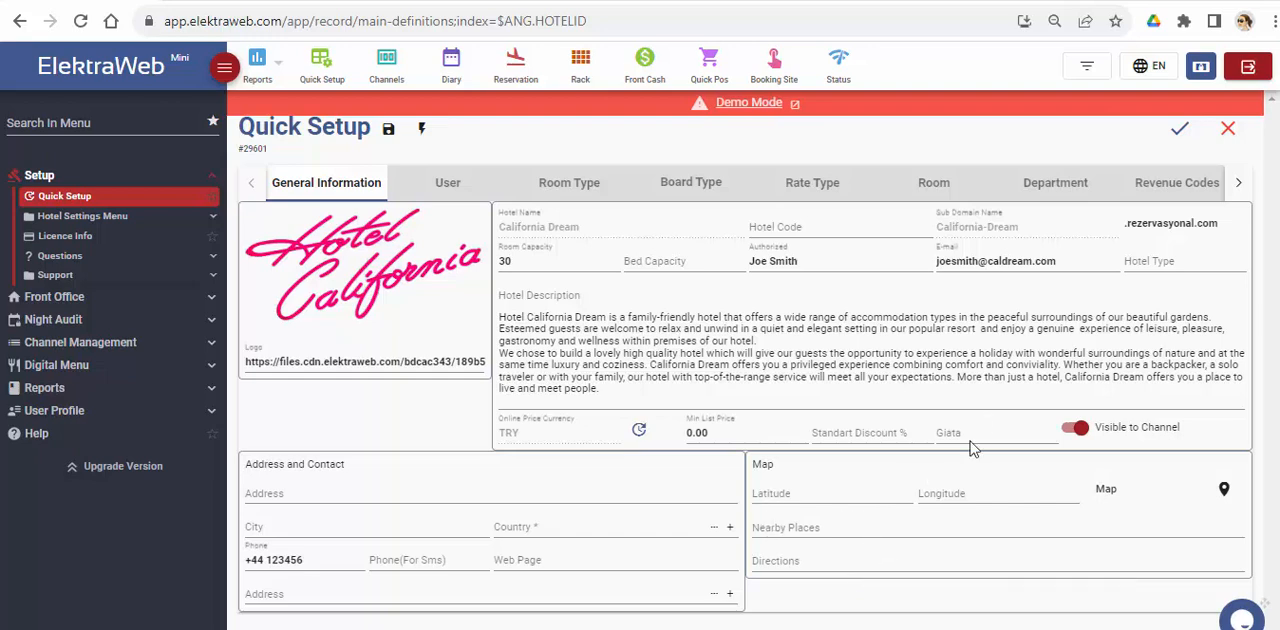
pyautogui.click(1180, 129)
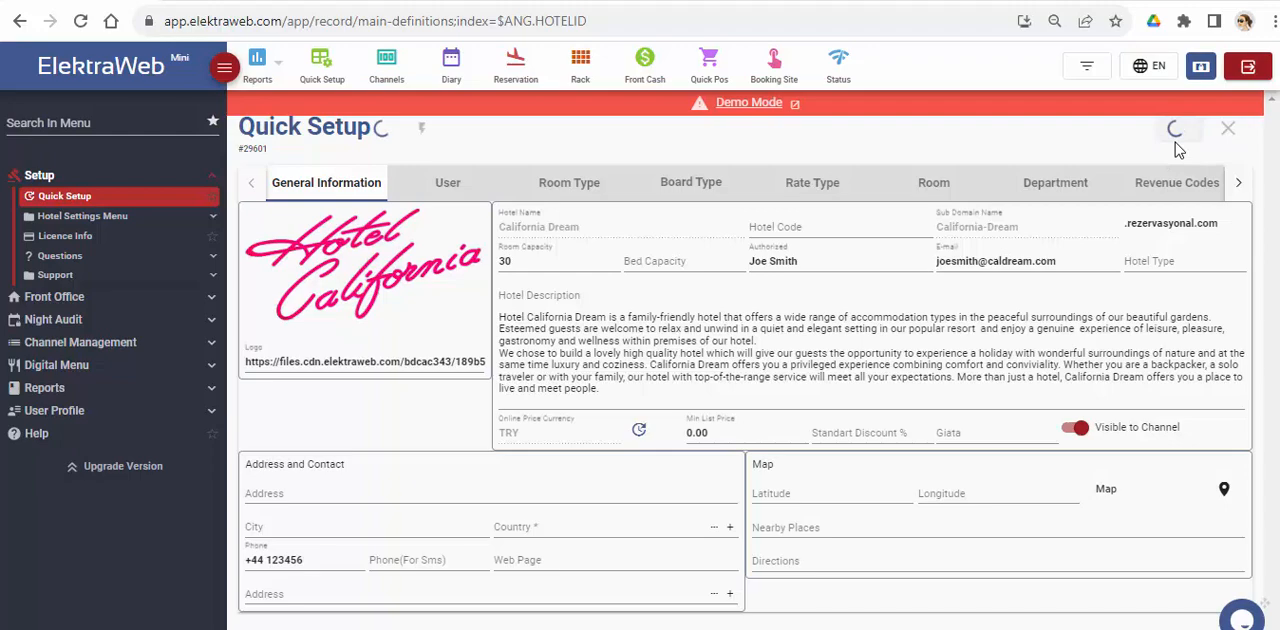
# Step: Start a new user definition and enter the employee's user name, account password and e-mail address
pyautogui.click(445, 182)
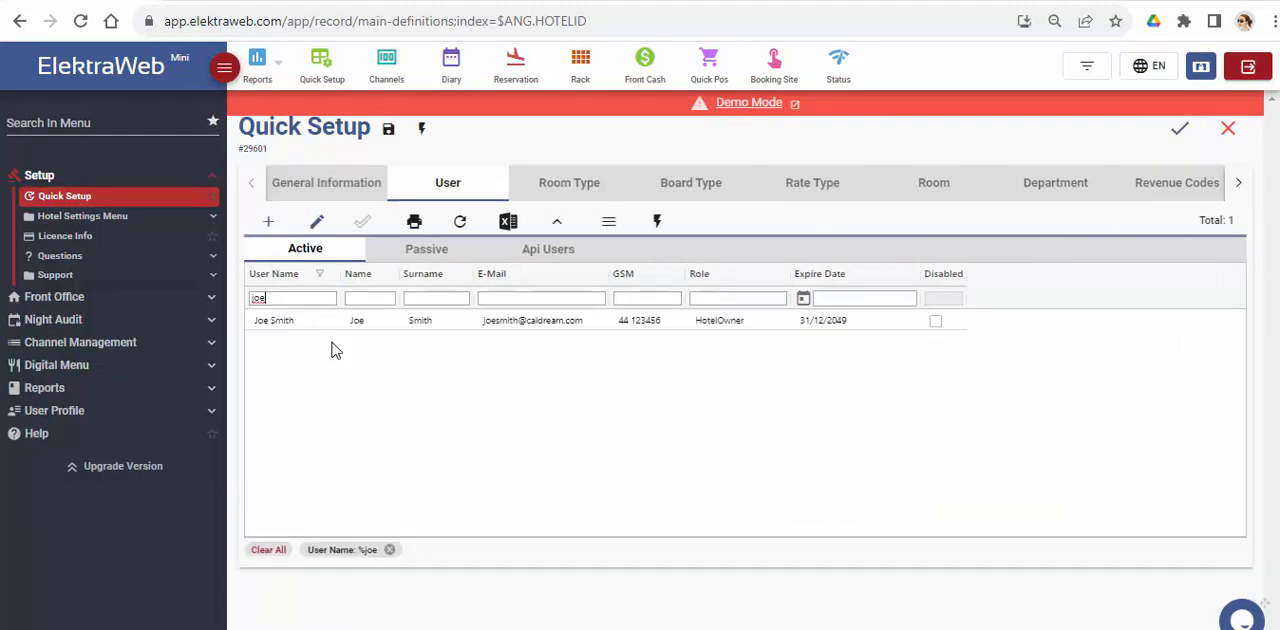
pyautogui.click(268, 221)
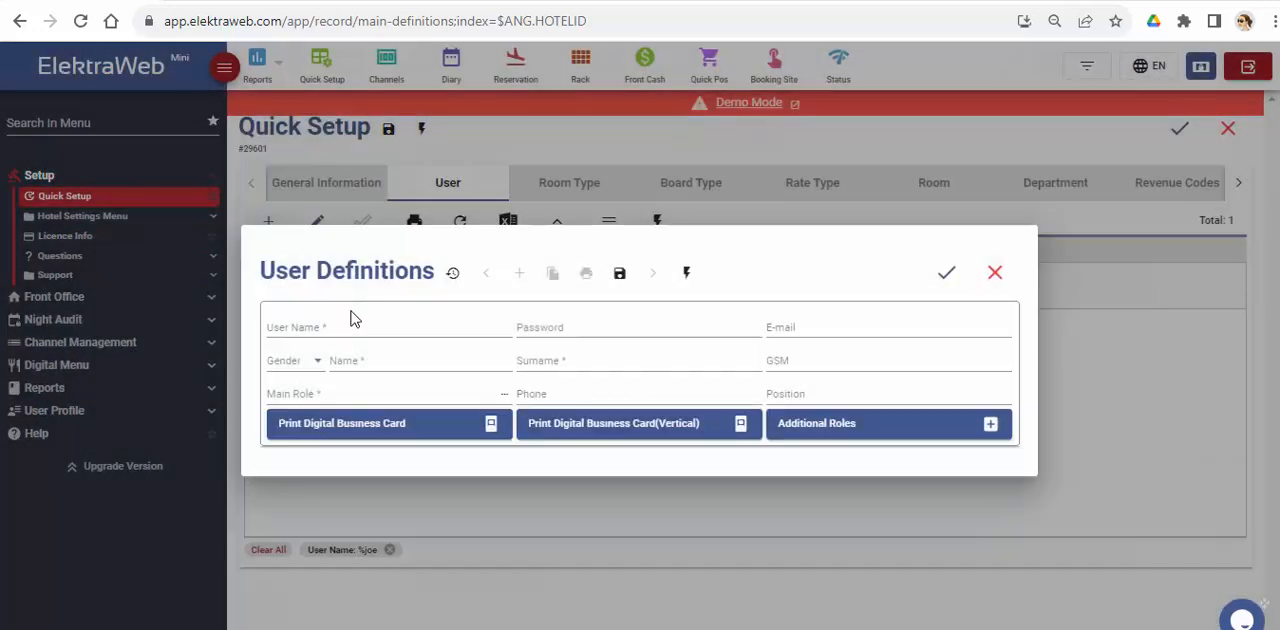
pyautogui.click(352, 329)
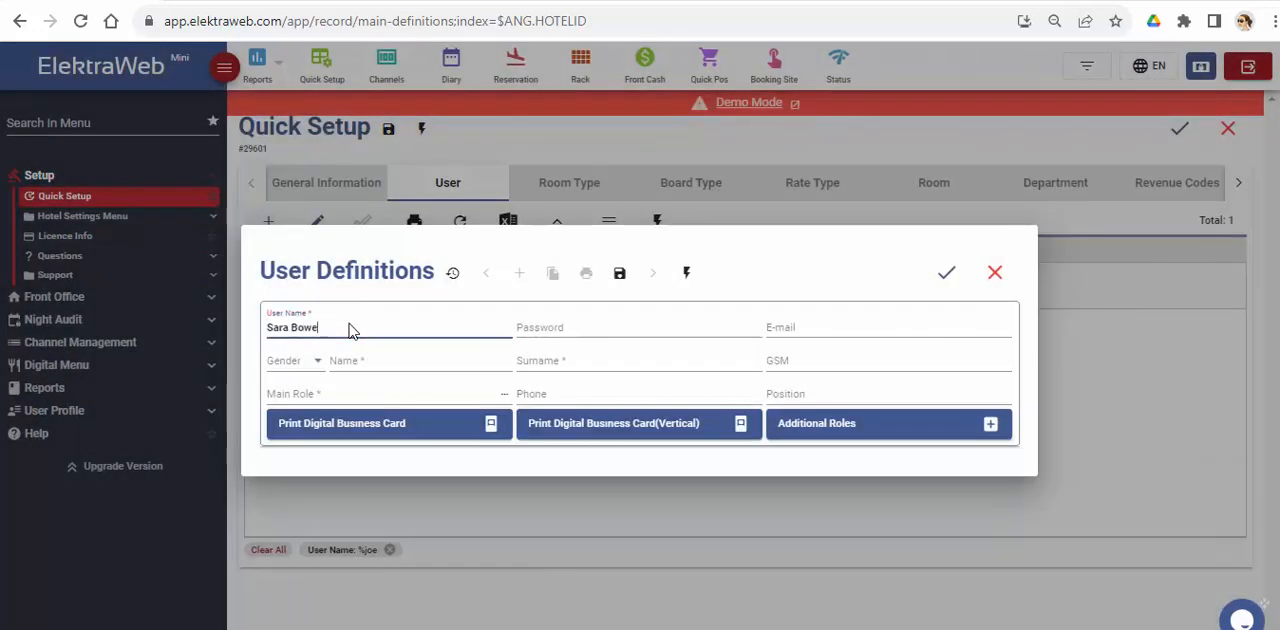
pyautogui.press('Tab')
pyautogui.write('12345')
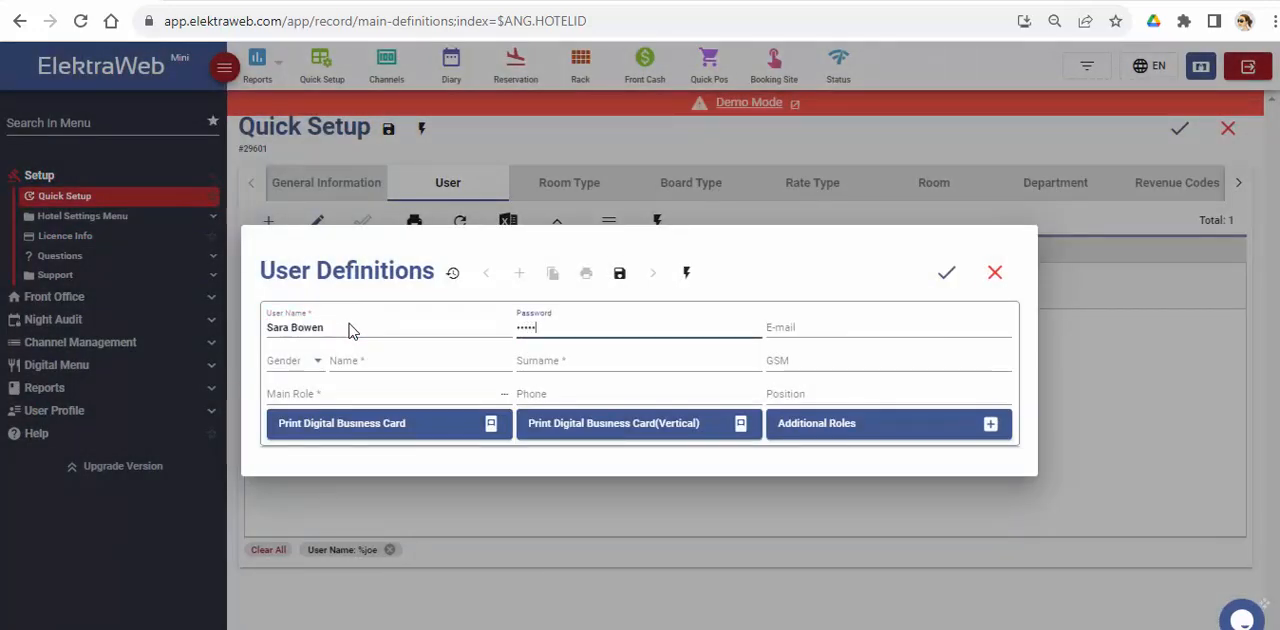
pyautogui.write('678')
pyautogui.press('Tab')
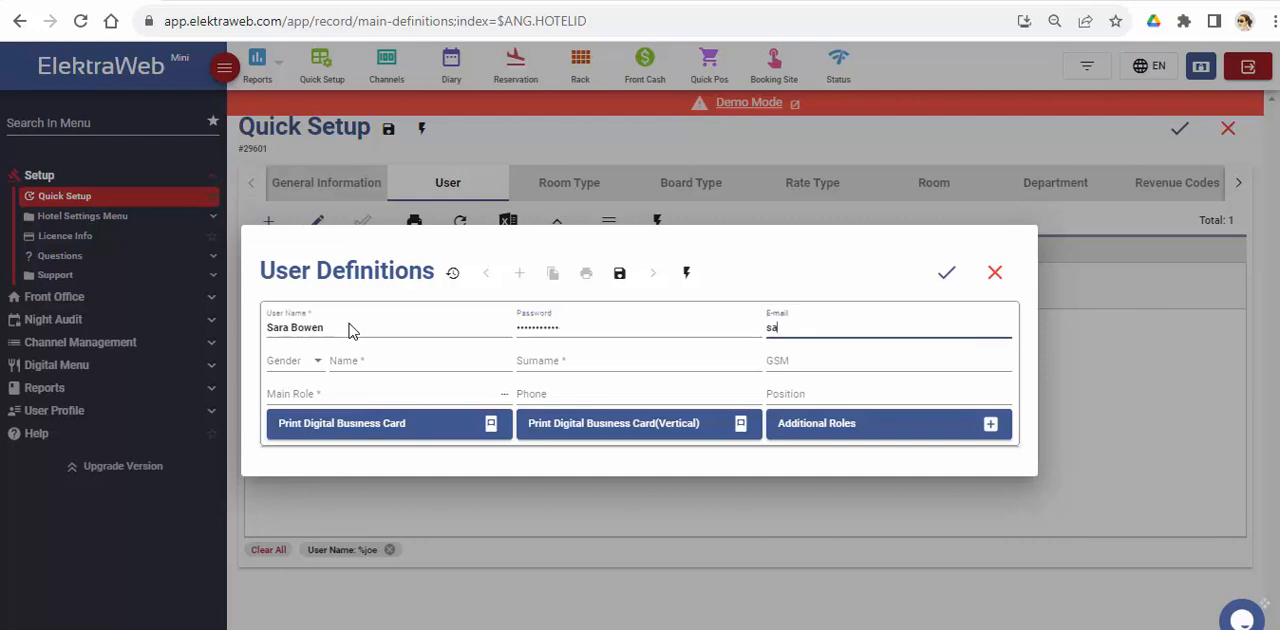
# Step: Set the new user's gender to Female and fill in the first name, surname and GSM number
pyautogui.click(314, 361)
pyautogui.click(293, 390)
pyautogui.click(418, 360)
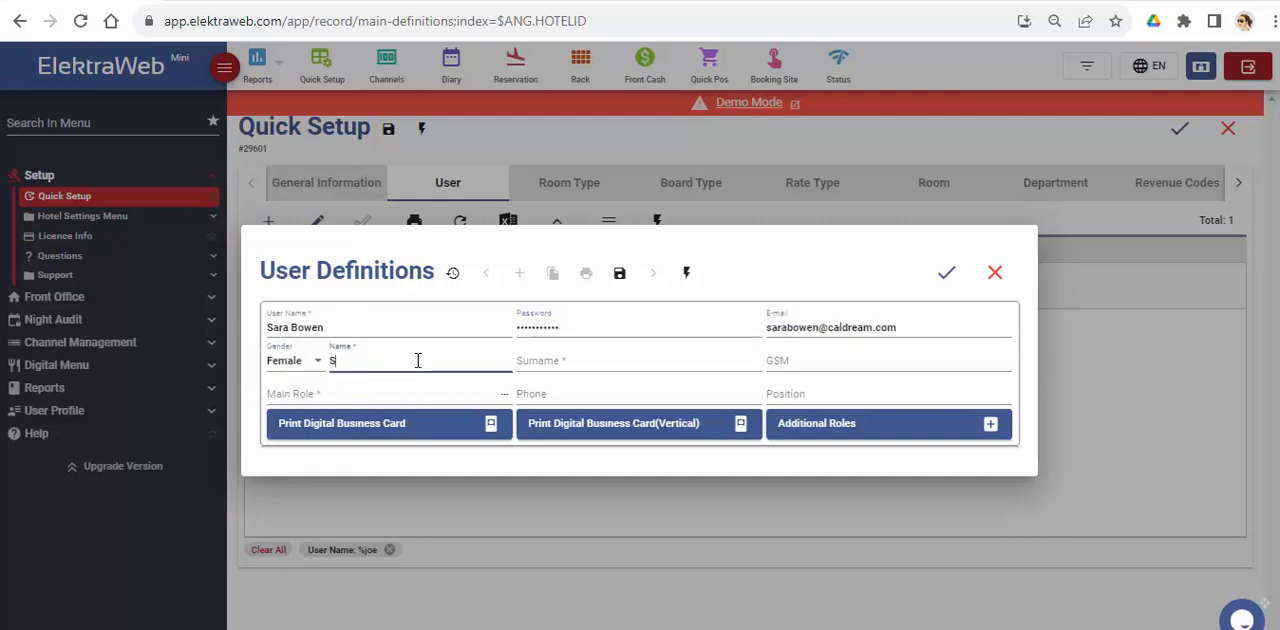
pyautogui.press('Tab')
pyautogui.click(819, 366)
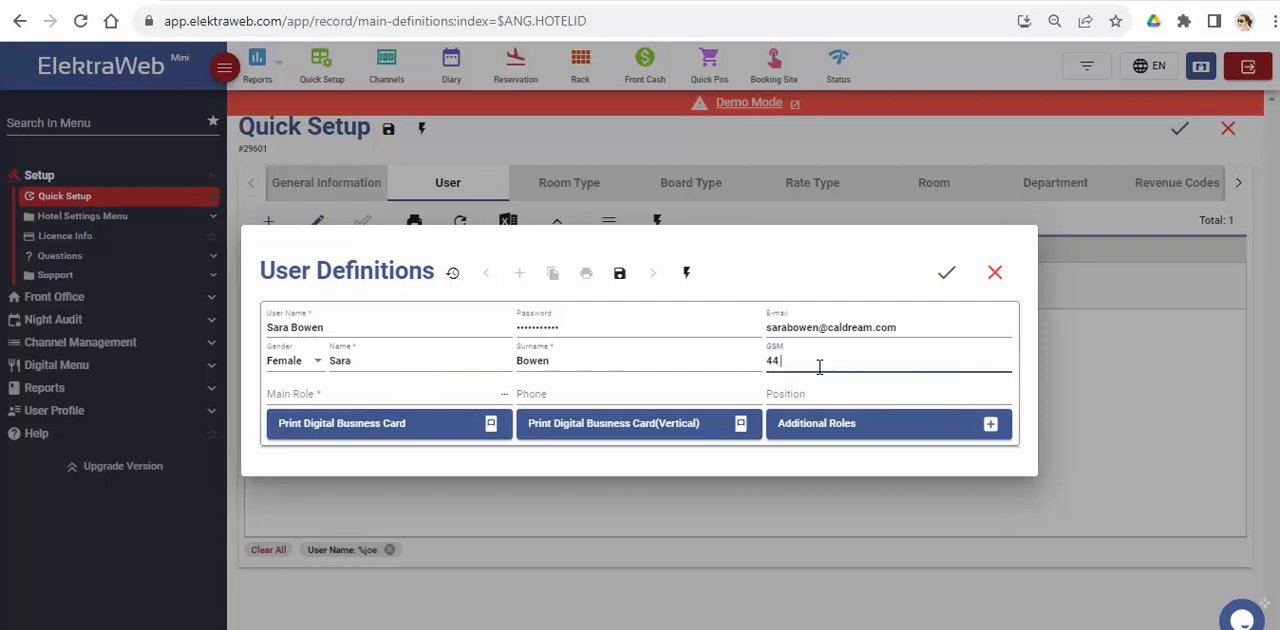
pyautogui.write('44 342434')
# Step: Filter the roles by "front" and assign Front Desk as the new user's main role
pyautogui.click(504, 395)
pyautogui.click(80, 164)
pyautogui.write('front')
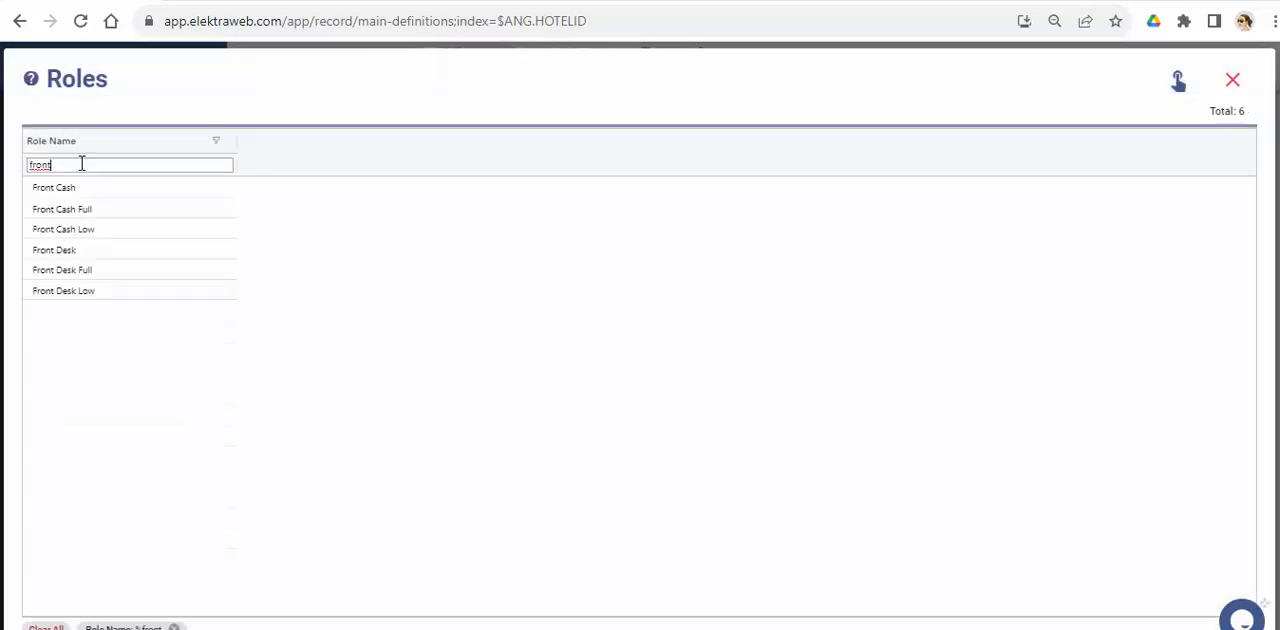
pyautogui.doubleClick(56, 250)
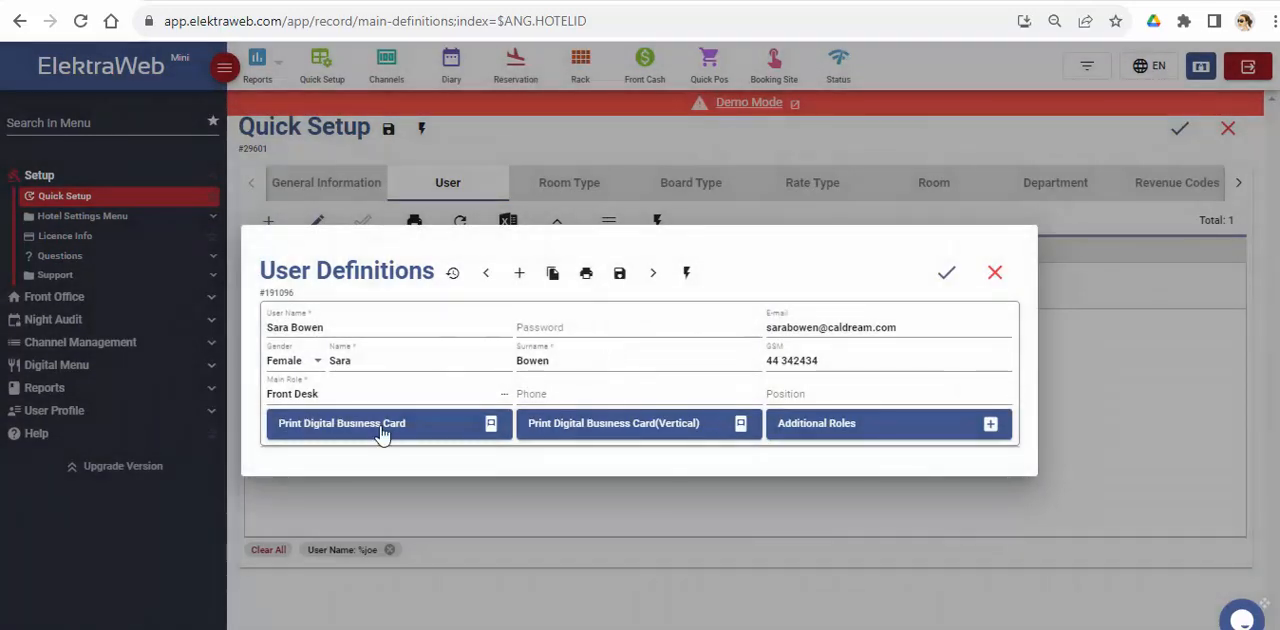
# Step: Generate the new user's digital business card in the standard and vertical layouts, and return to the user definition
pyautogui.click(383, 433)
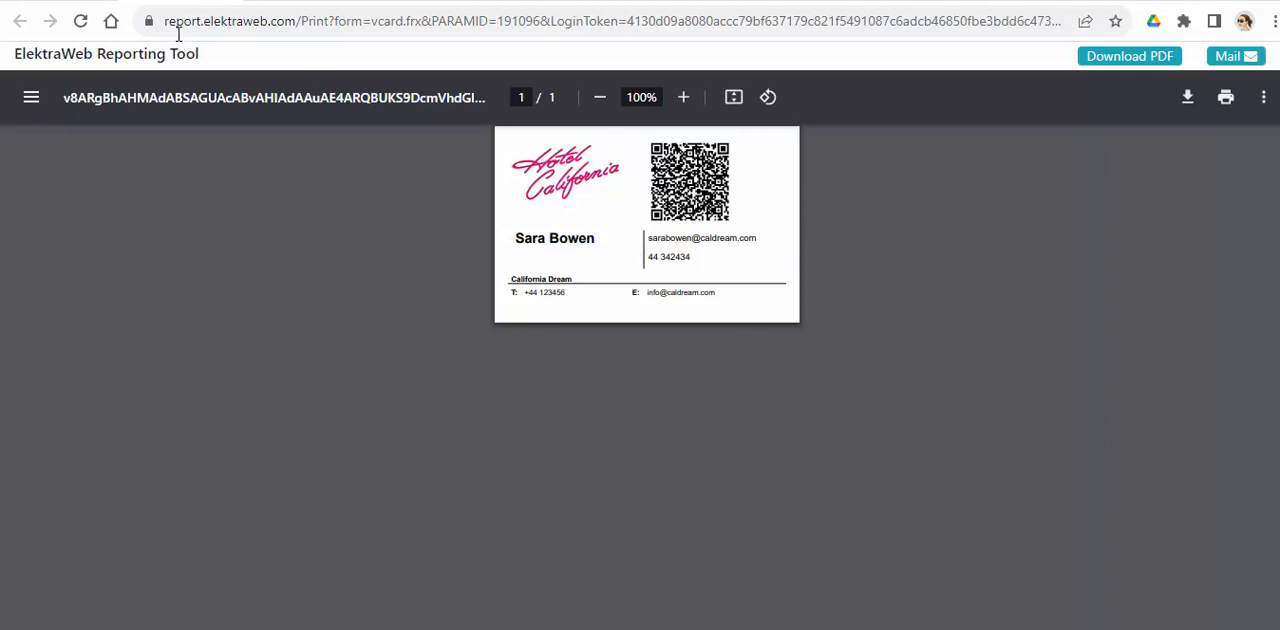
pyautogui.hotkey('alt', 'Tab')
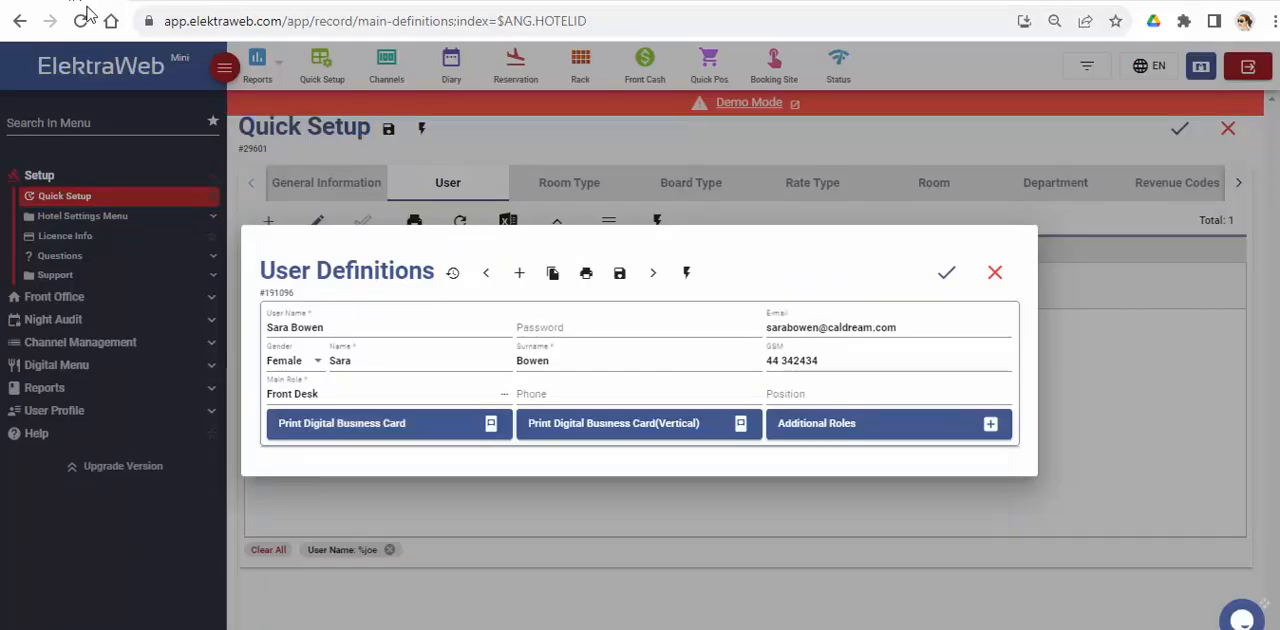
pyautogui.click(611, 430)
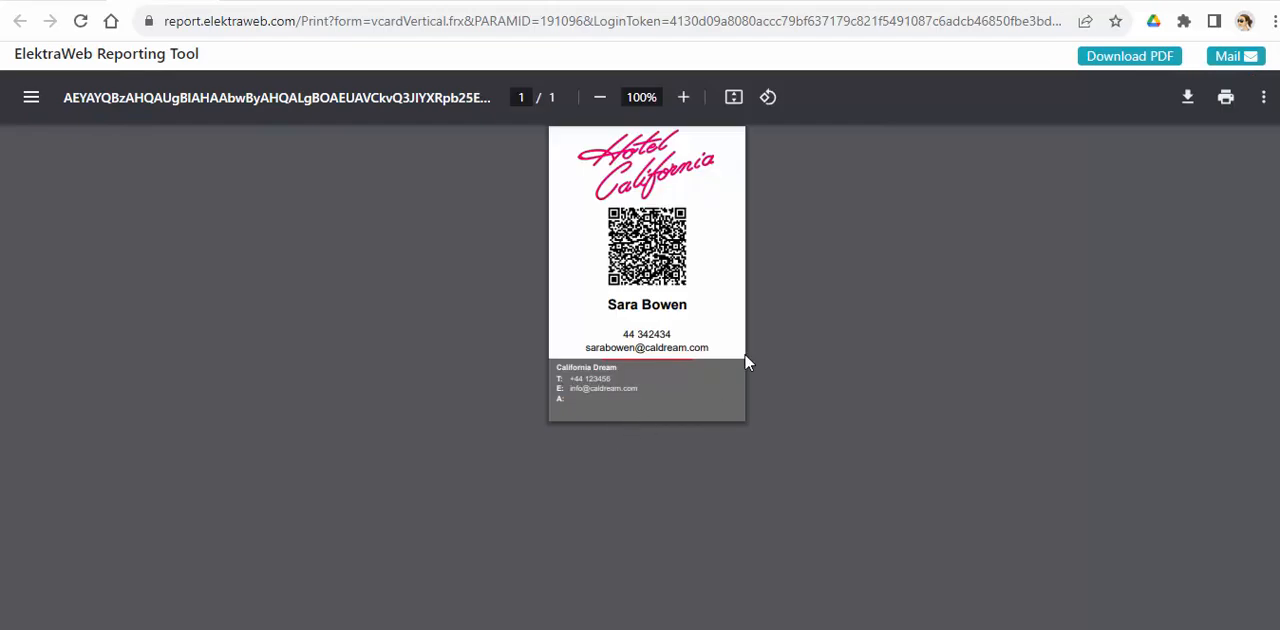
pyautogui.click(53, 1)
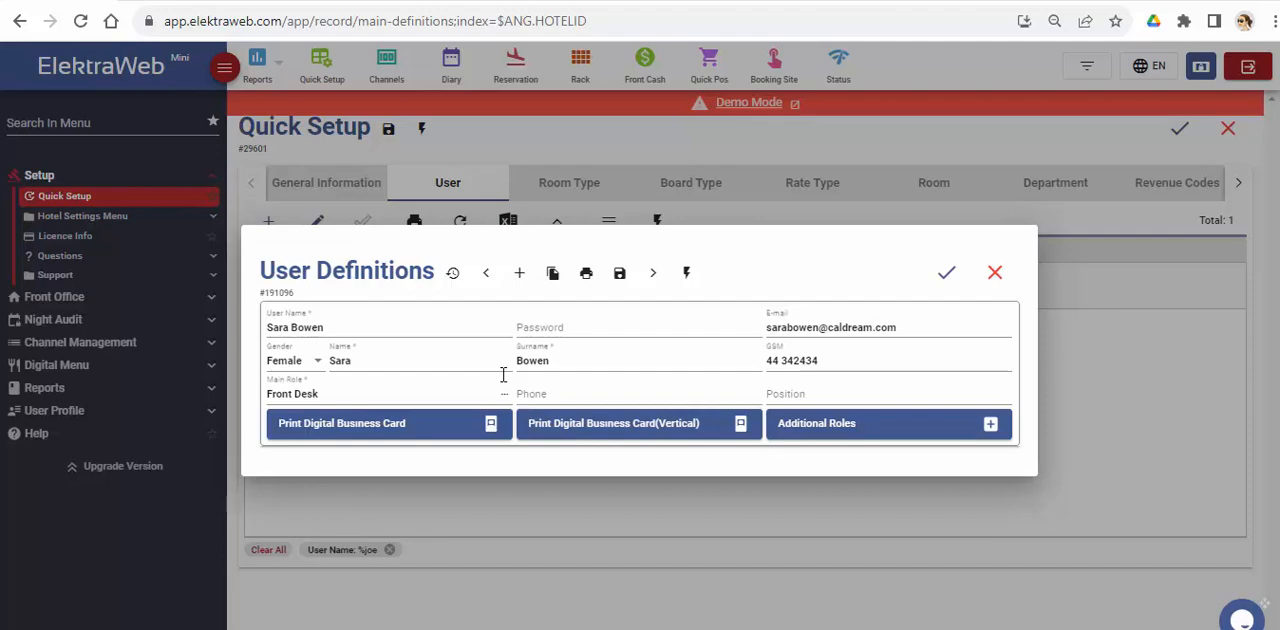
# Step: Assign Housekeeping and Accounting as the user's additional roles and save the user definition
pyautogui.click(990, 423)
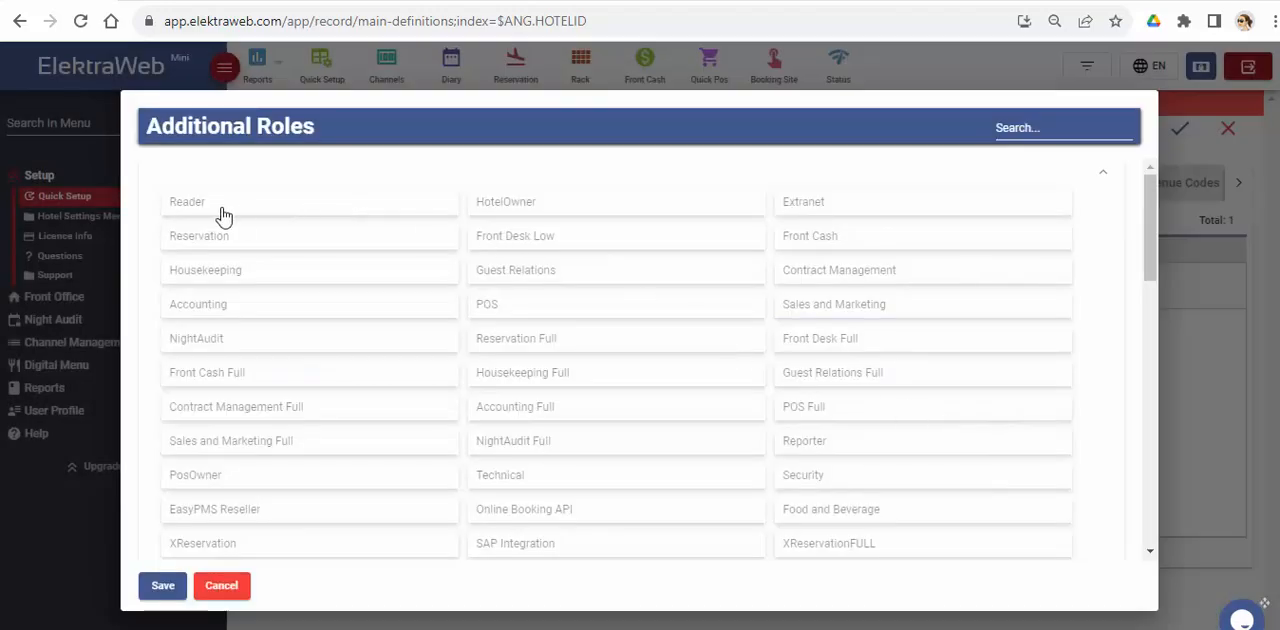
pyautogui.click(220, 275)
pyautogui.click(210, 308)
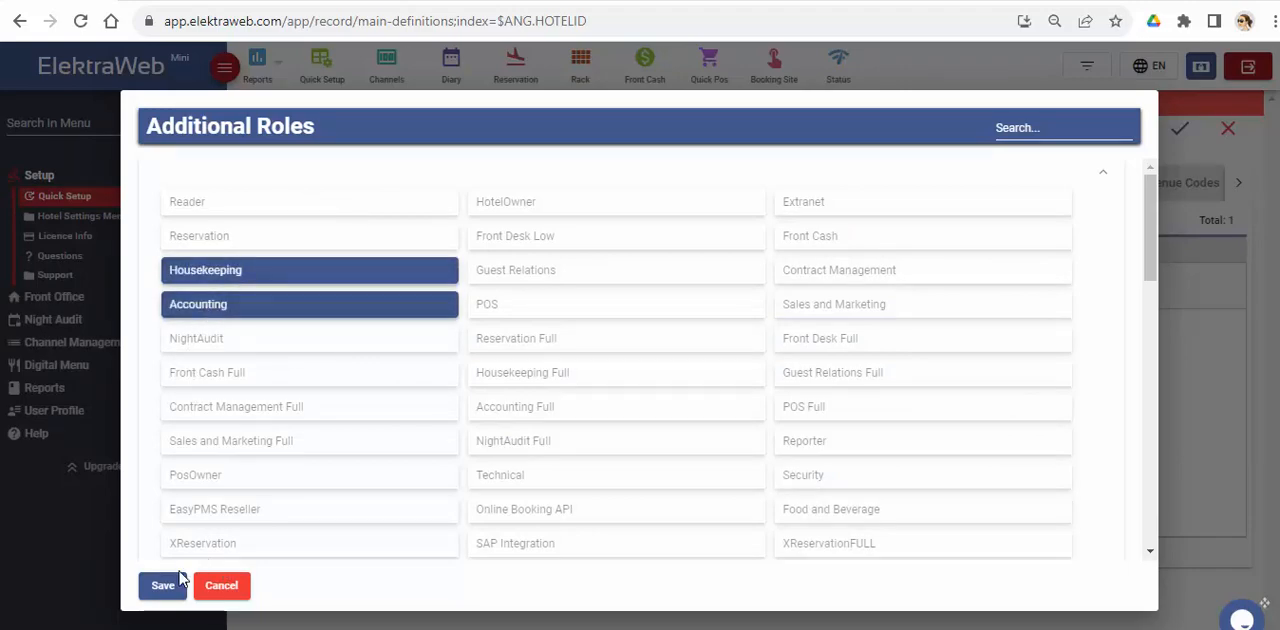
pyautogui.click(163, 585)
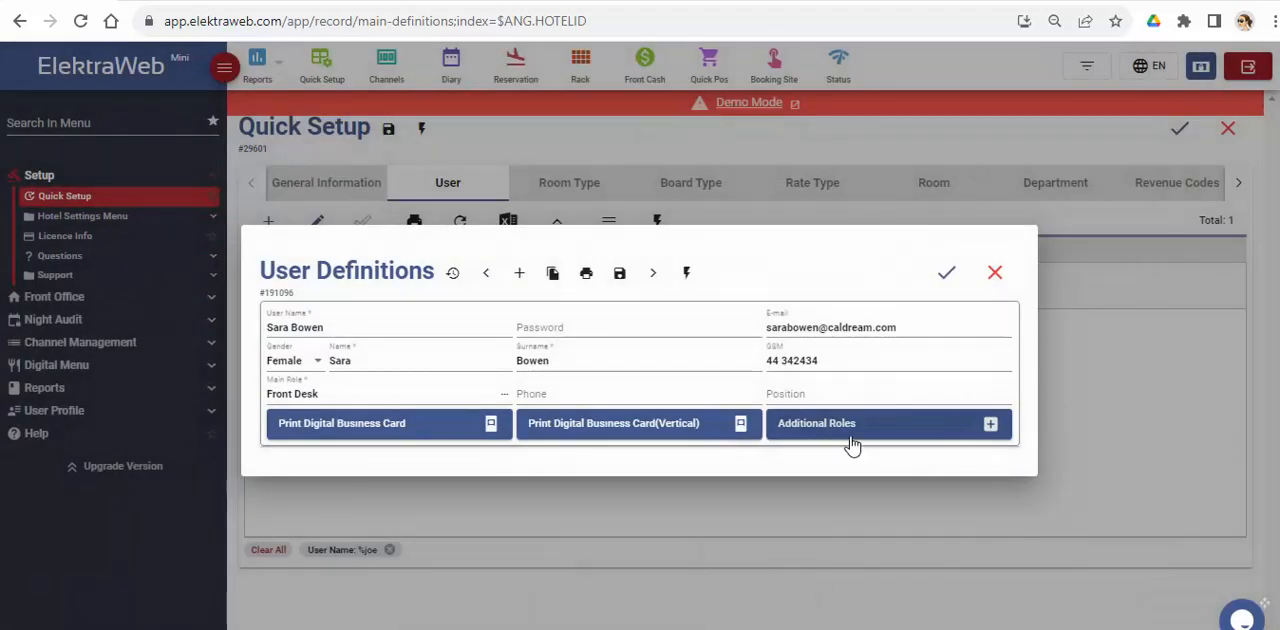
pyautogui.click(945, 274)
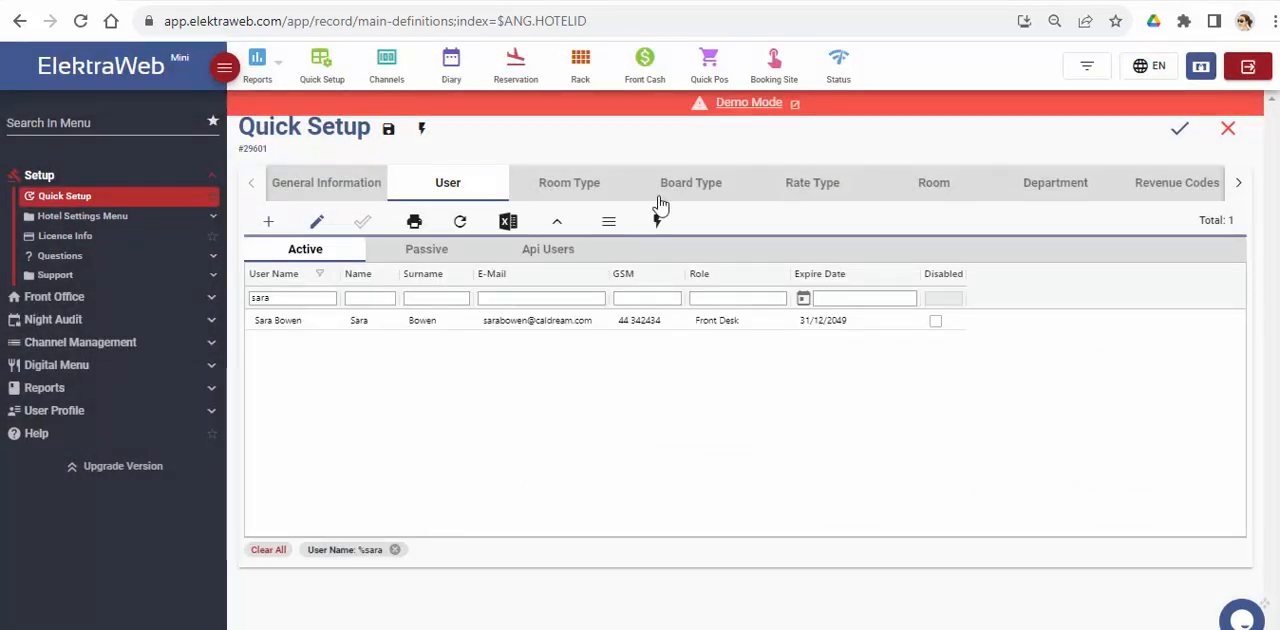
# Step: Open the Standard room type, add a bedroom photo and set its room count to 20
pyautogui.click(594, 188)
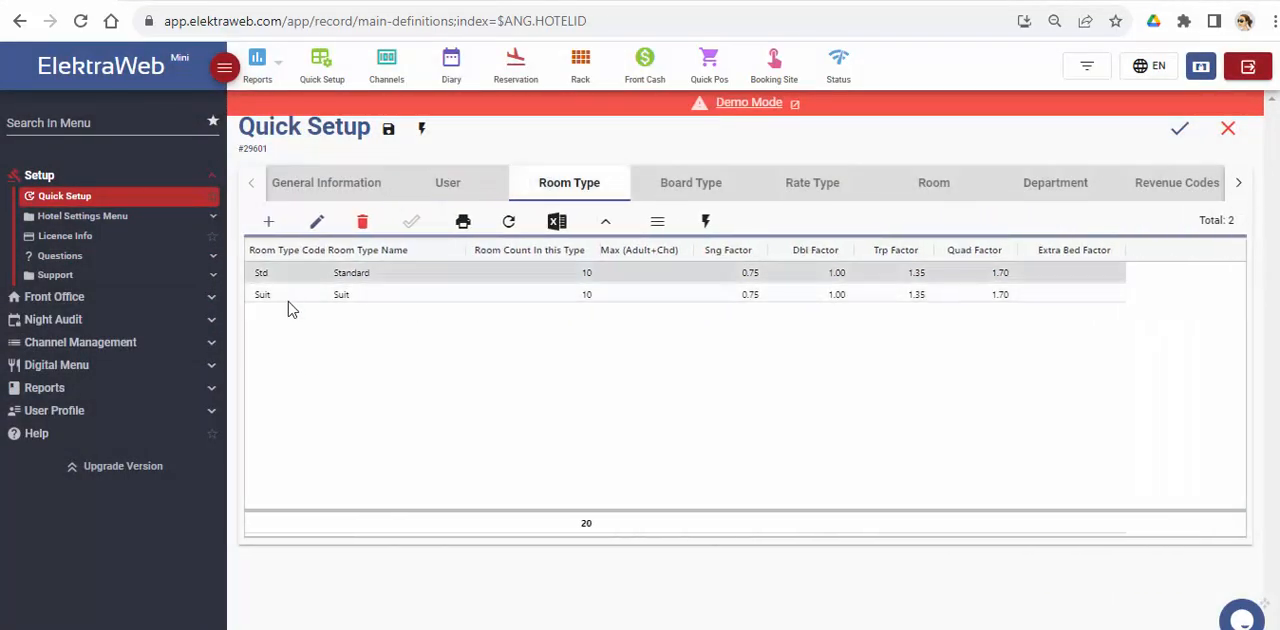
pyautogui.click(410, 274)
pyautogui.doubleClick(410, 274)
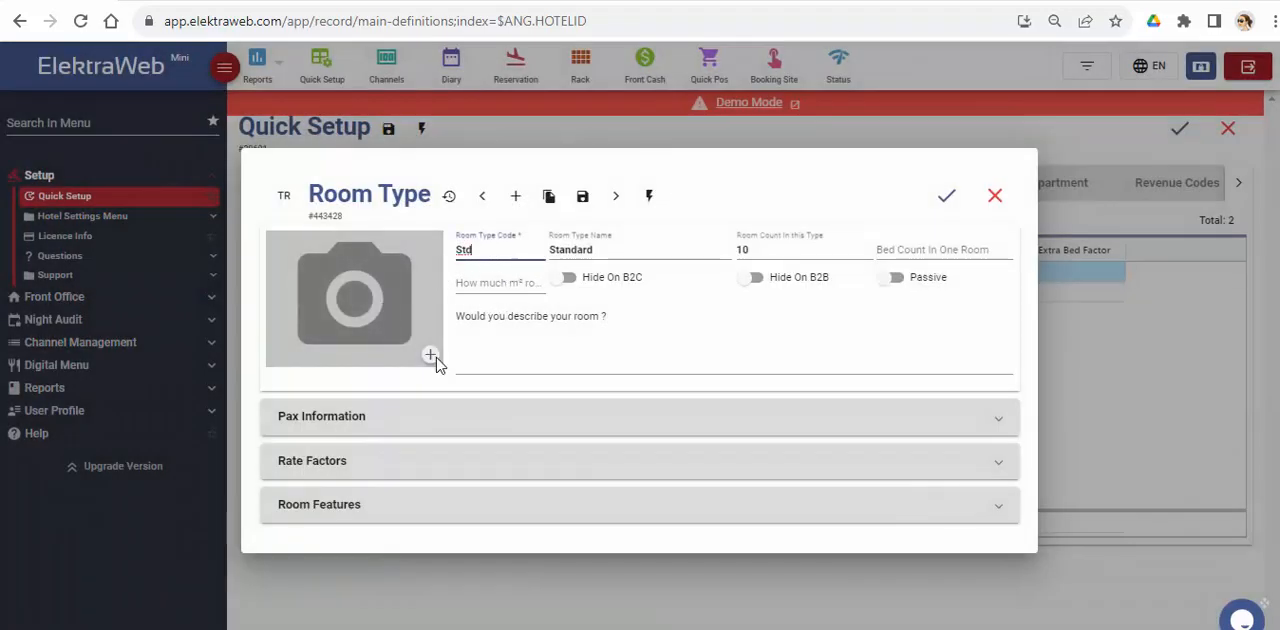
pyautogui.click(429, 355)
pyautogui.click(493, 246)
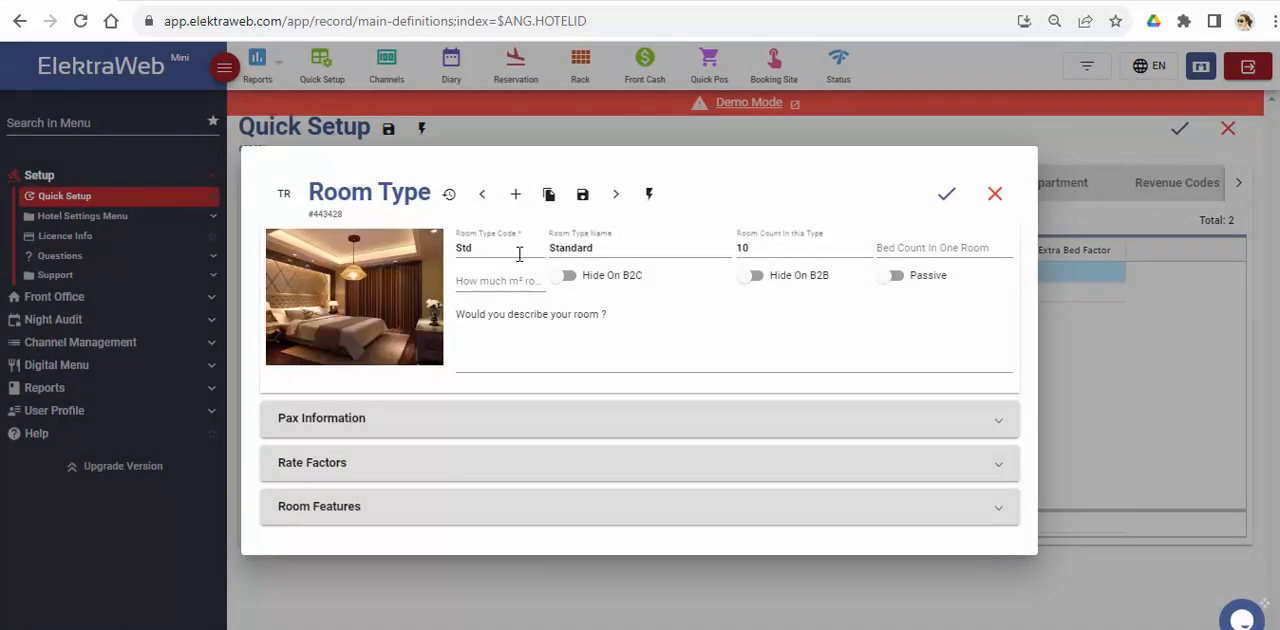
pyautogui.click(753, 249)
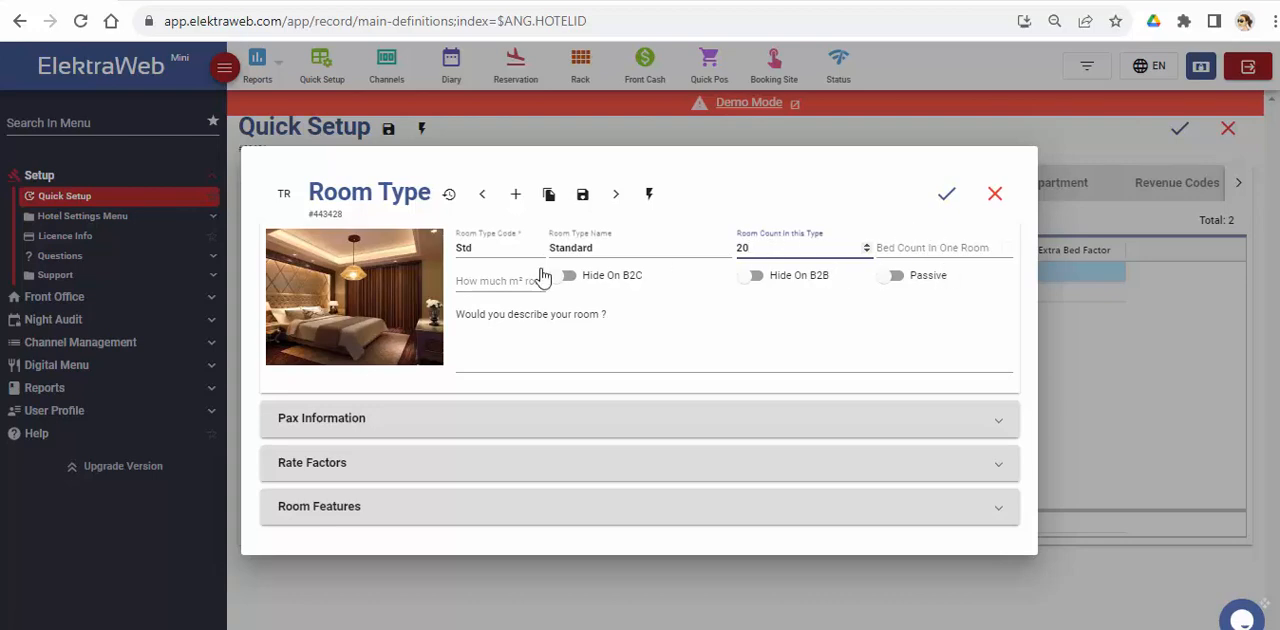
# Step: Enable Hide On B2C and Hide On B2B for the Standard room type, and disable both again
pyautogui.click(567, 278)
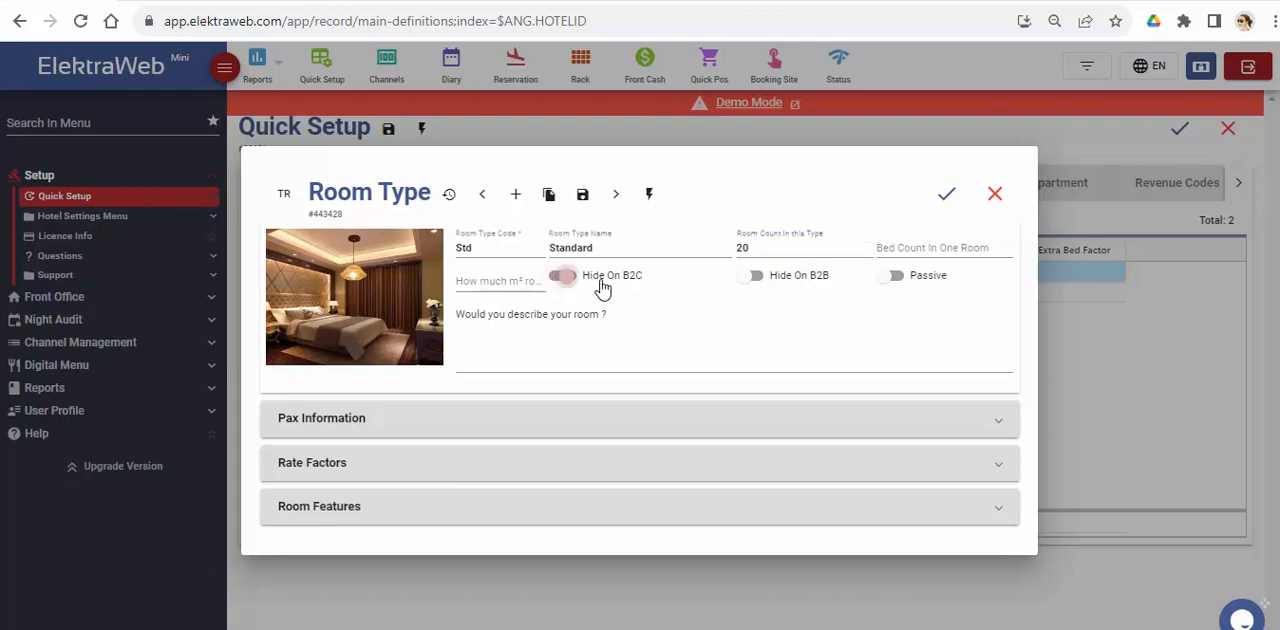
pyautogui.click(760, 281)
pyautogui.click(758, 280)
pyautogui.click(564, 278)
# Step: In the Standard room's pax information, set Min Adult to 1 and Max (Adult+Chd) to 3
pyautogui.click(999, 423)
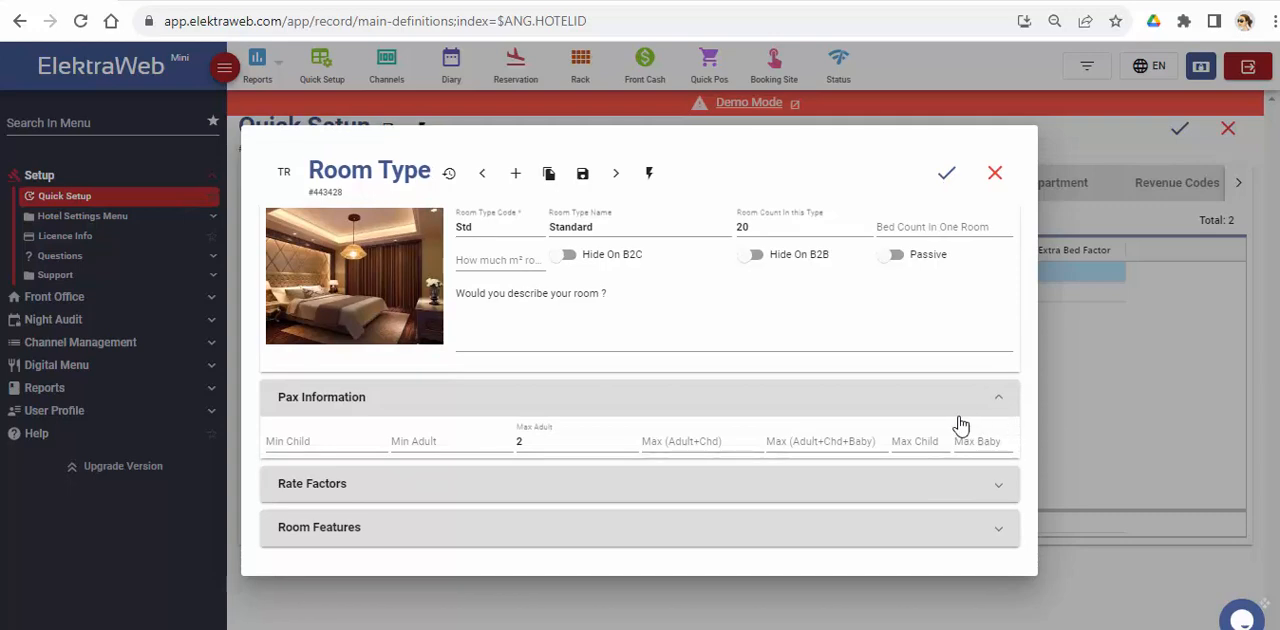
pyautogui.click(474, 441)
pyautogui.write('1')
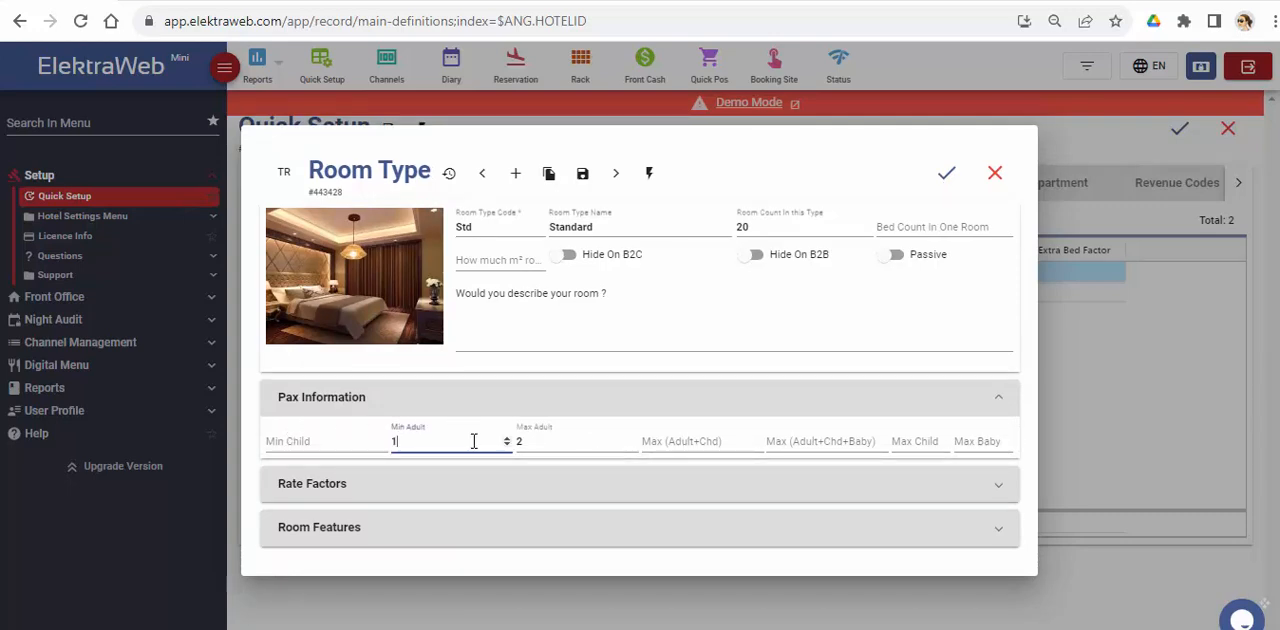
pyautogui.click(666, 440)
pyautogui.write('3')
pyautogui.click(932, 410)
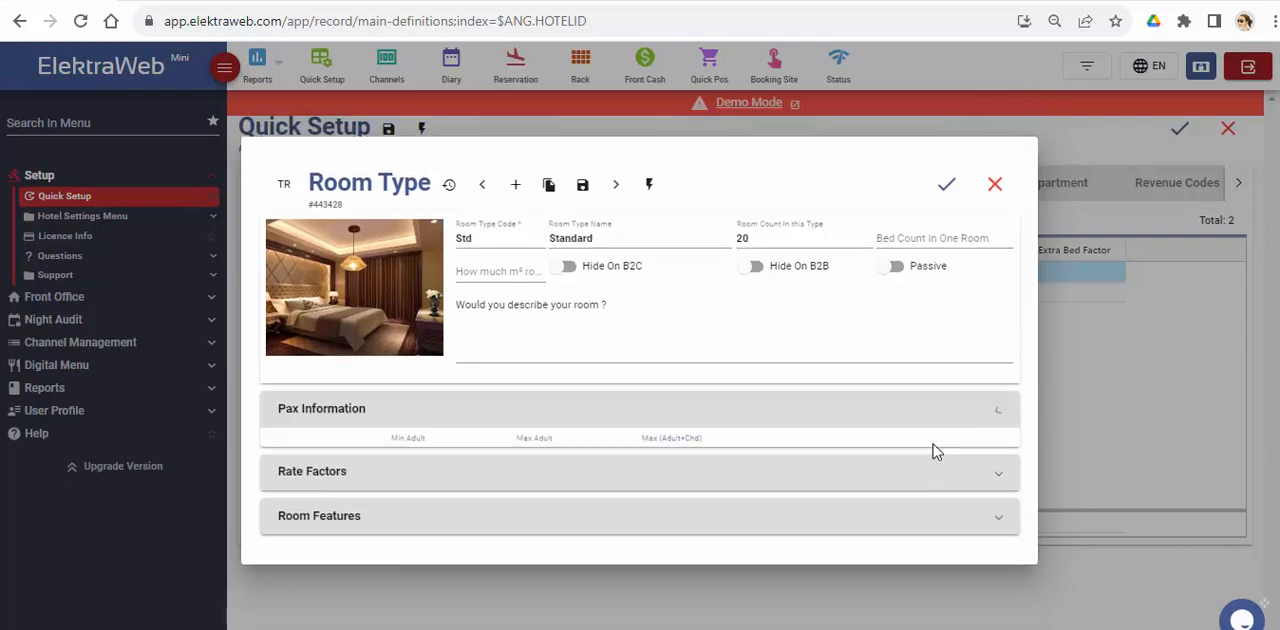
# Step: Review the rate factors, enable the private bathroom, safe and wifi features, and save the Standard room type
pyautogui.click(930, 457)
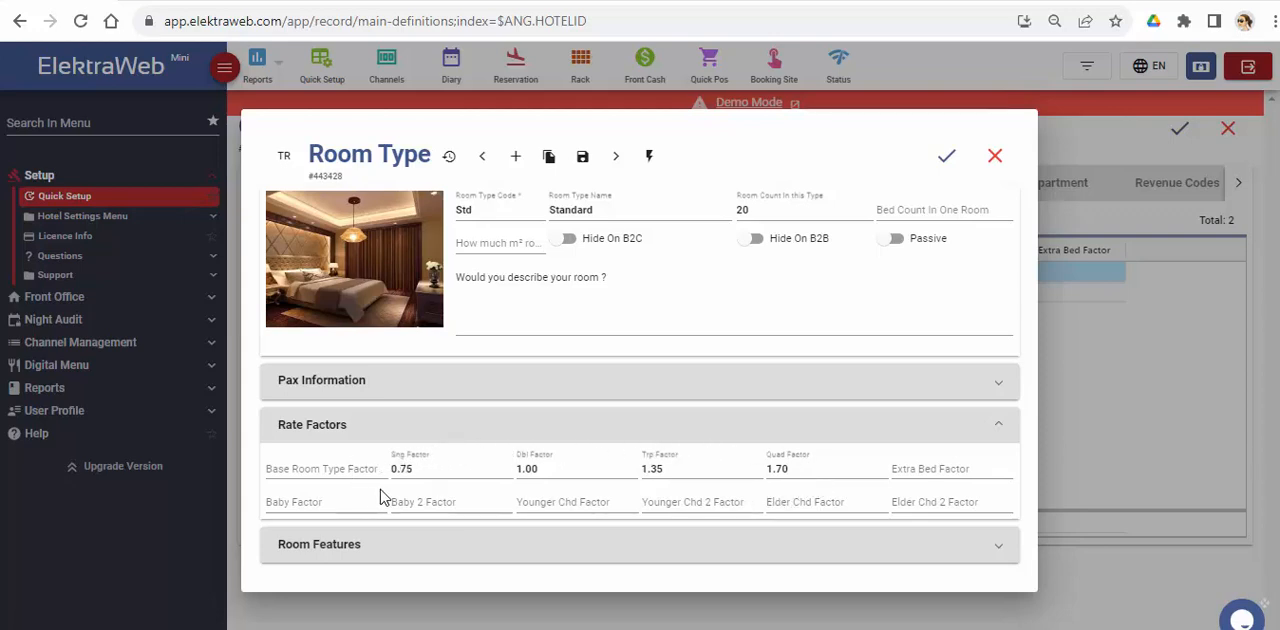
pyautogui.click(594, 438)
pyautogui.click(457, 506)
pyautogui.click(283, 524)
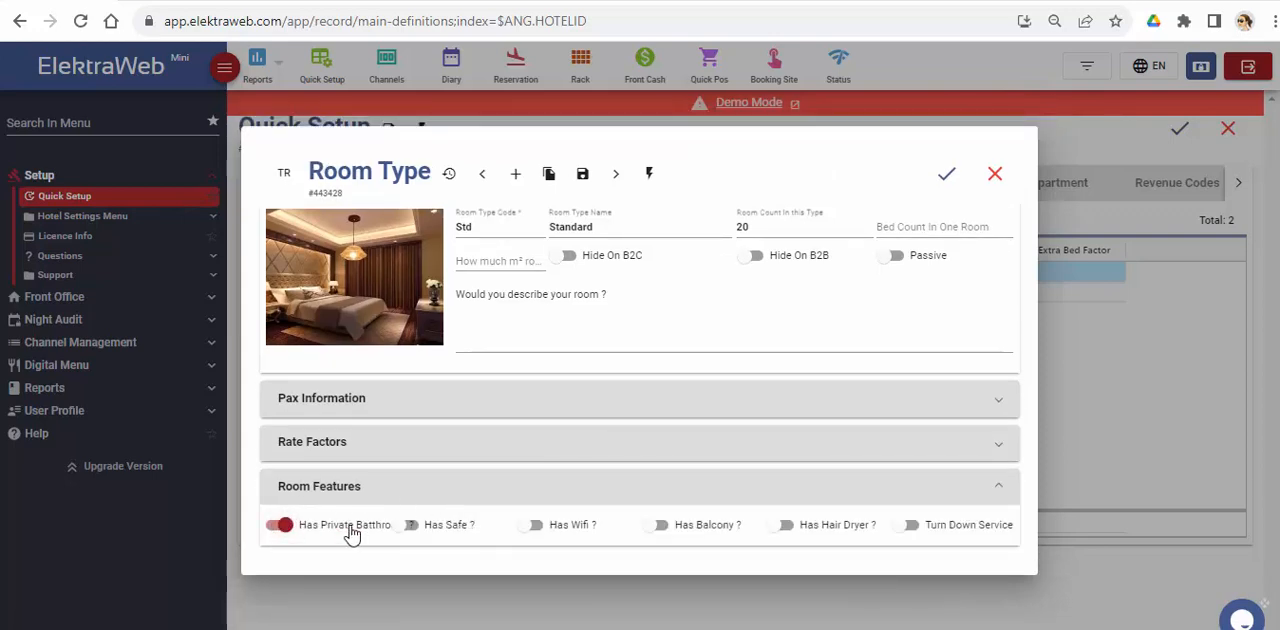
pyautogui.click(408, 524)
pyautogui.click(524, 527)
pyautogui.click(948, 173)
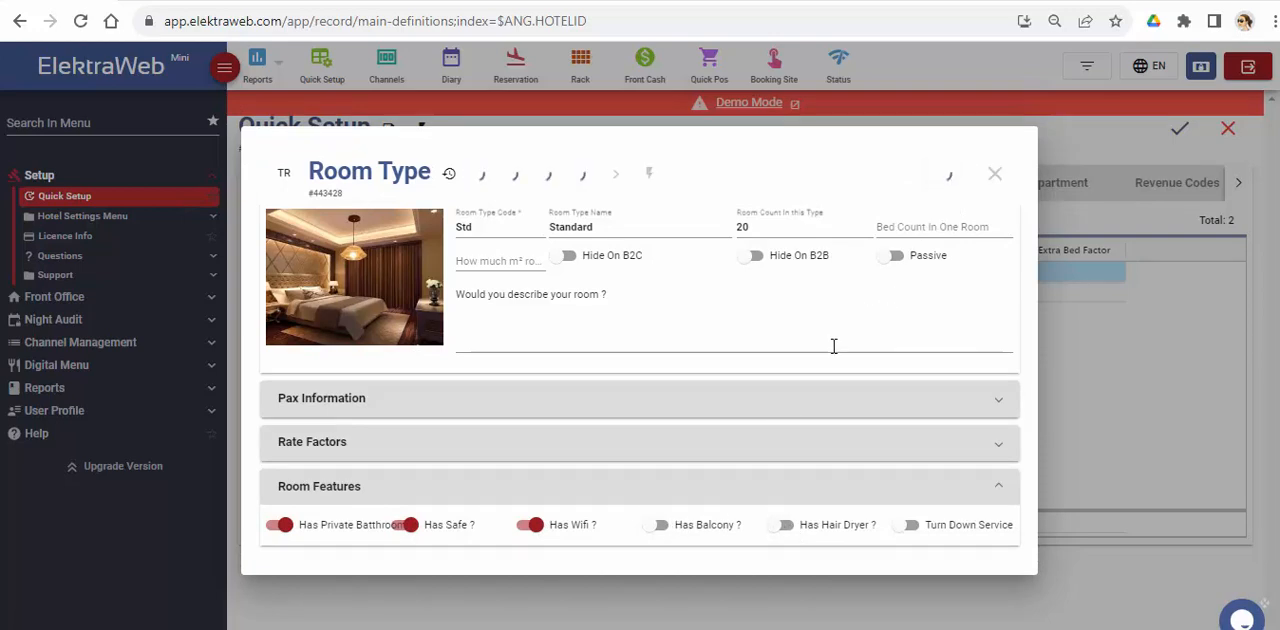
# Step: Name the BB board type Bed & Breakfast, set its system board type to BB, and save it
pyautogui.click(697, 190)
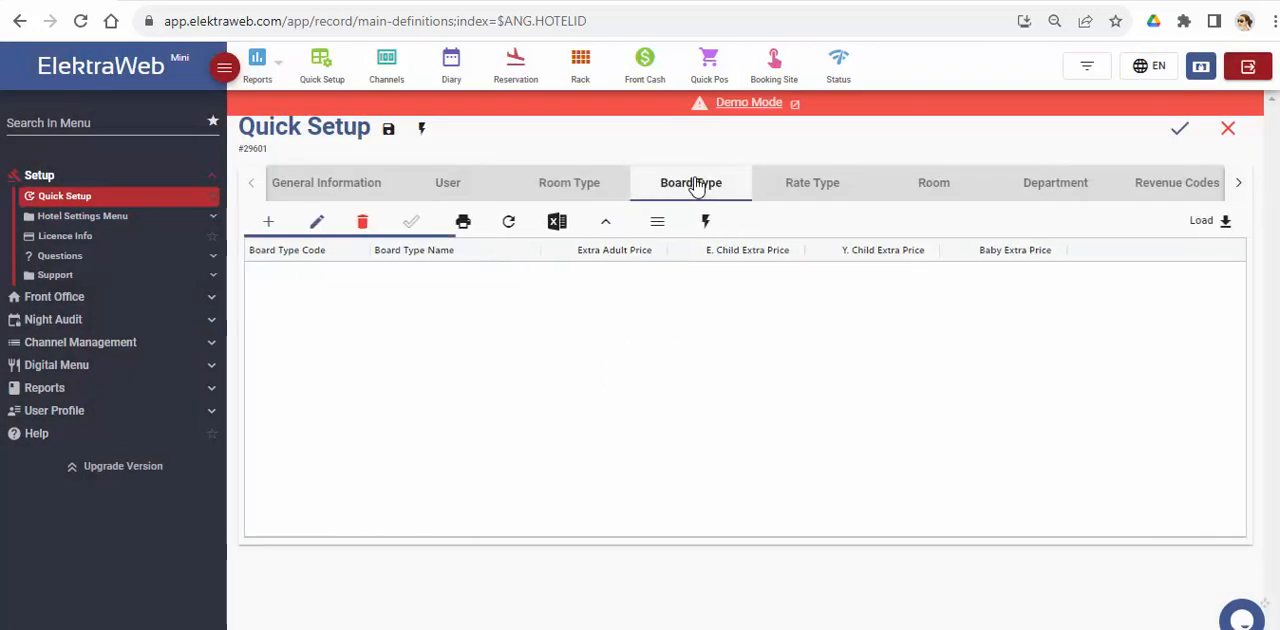
pyautogui.doubleClick(423, 278)
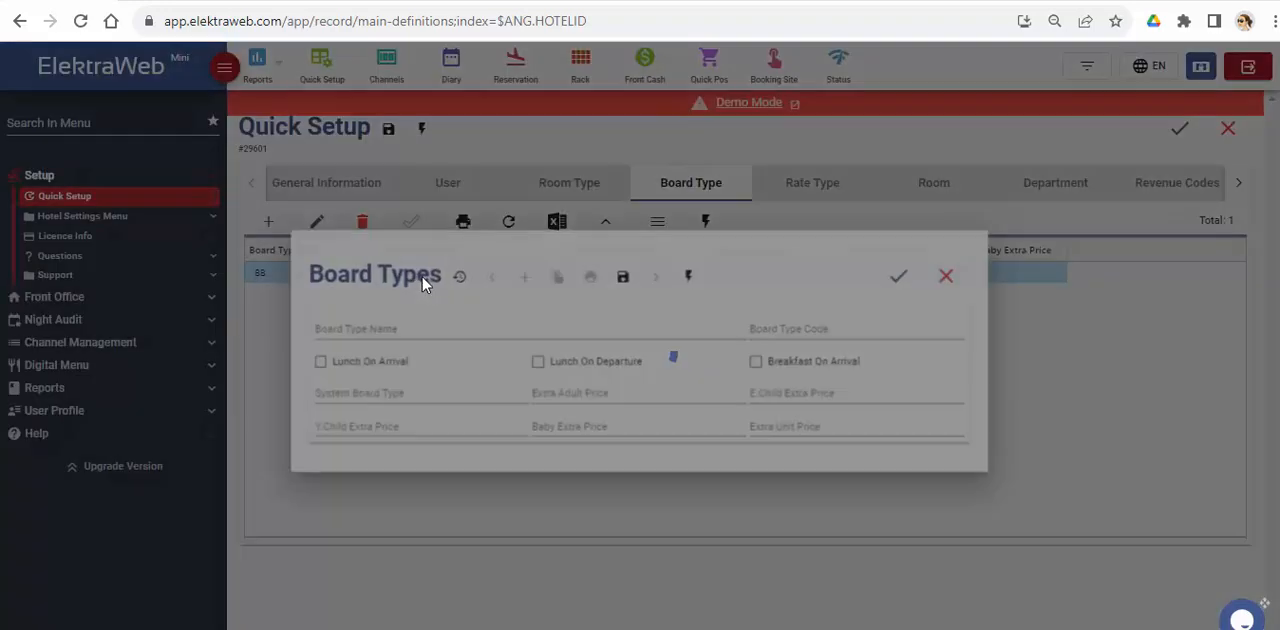
pyautogui.tripleClick(405, 327)
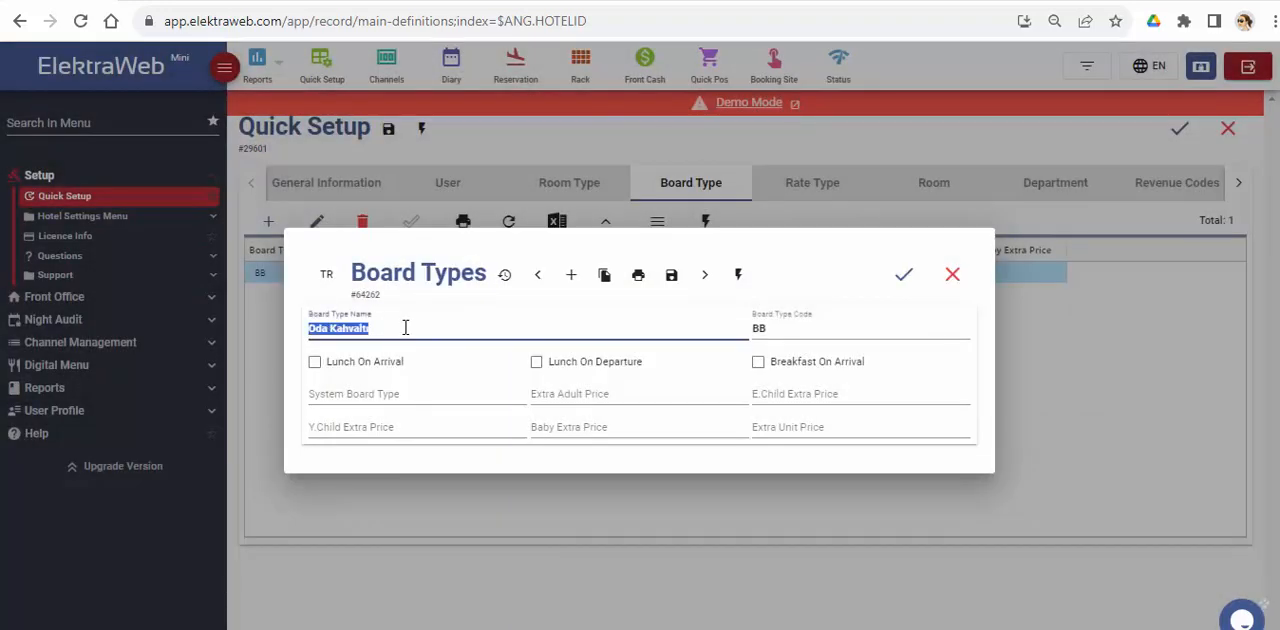
pyautogui.write('Bed & Breakfast')
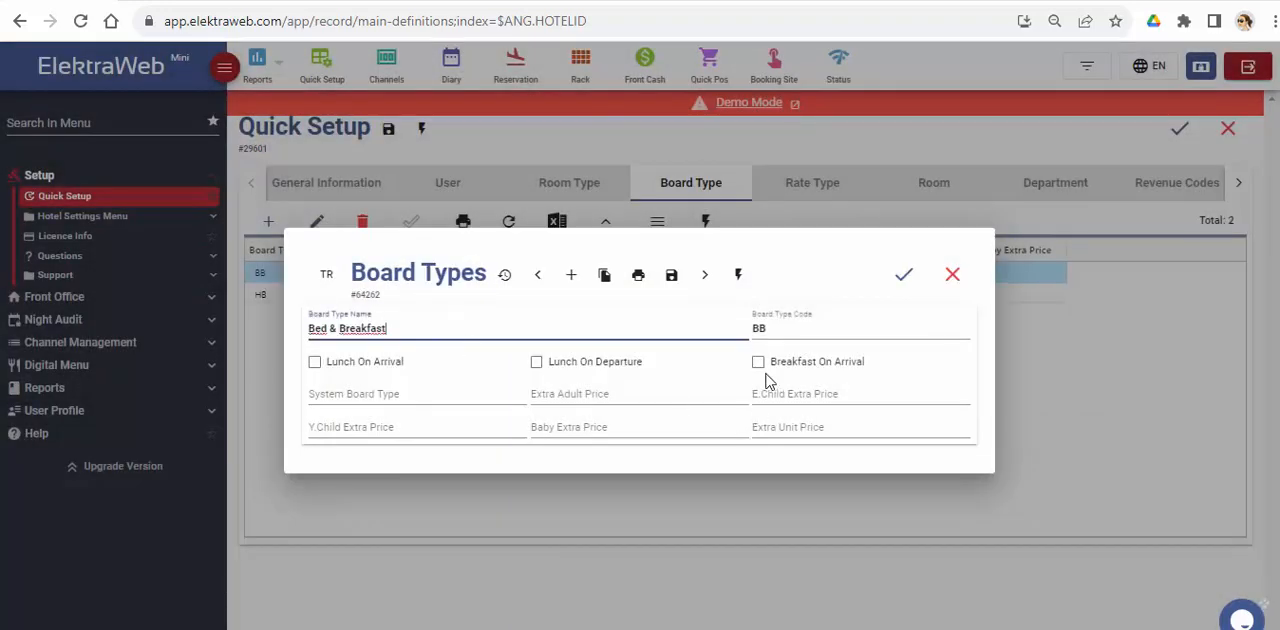
pyautogui.click(375, 393)
pyautogui.click(374, 392)
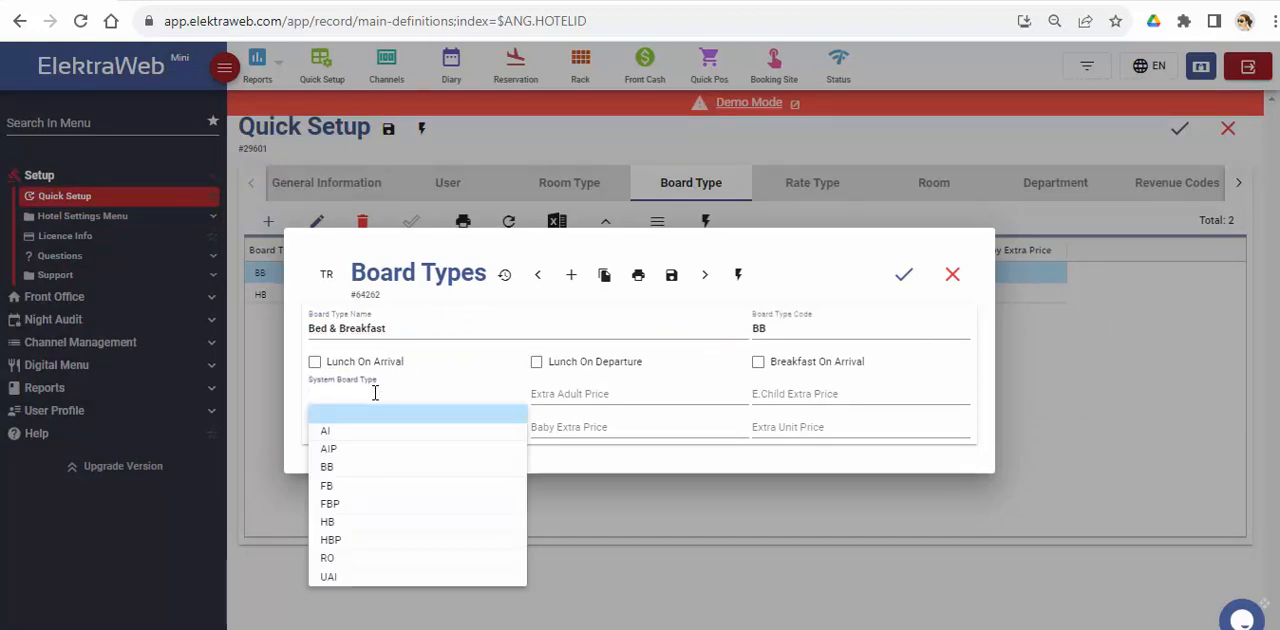
pyautogui.click(340, 472)
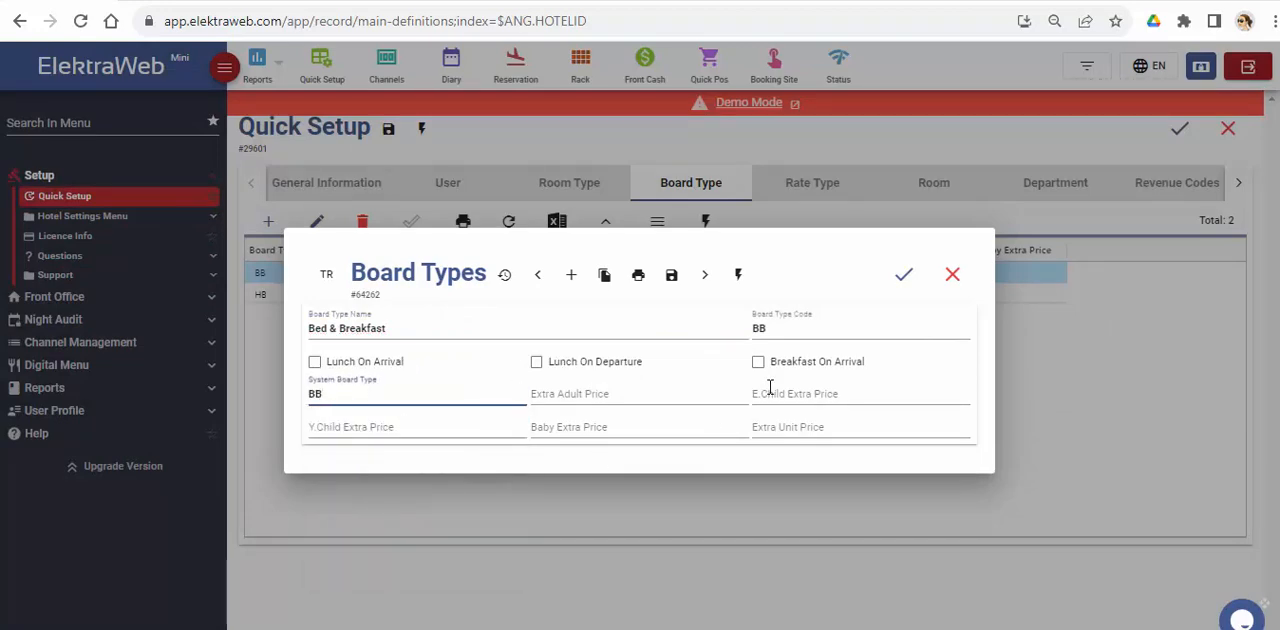
pyautogui.click(905, 277)
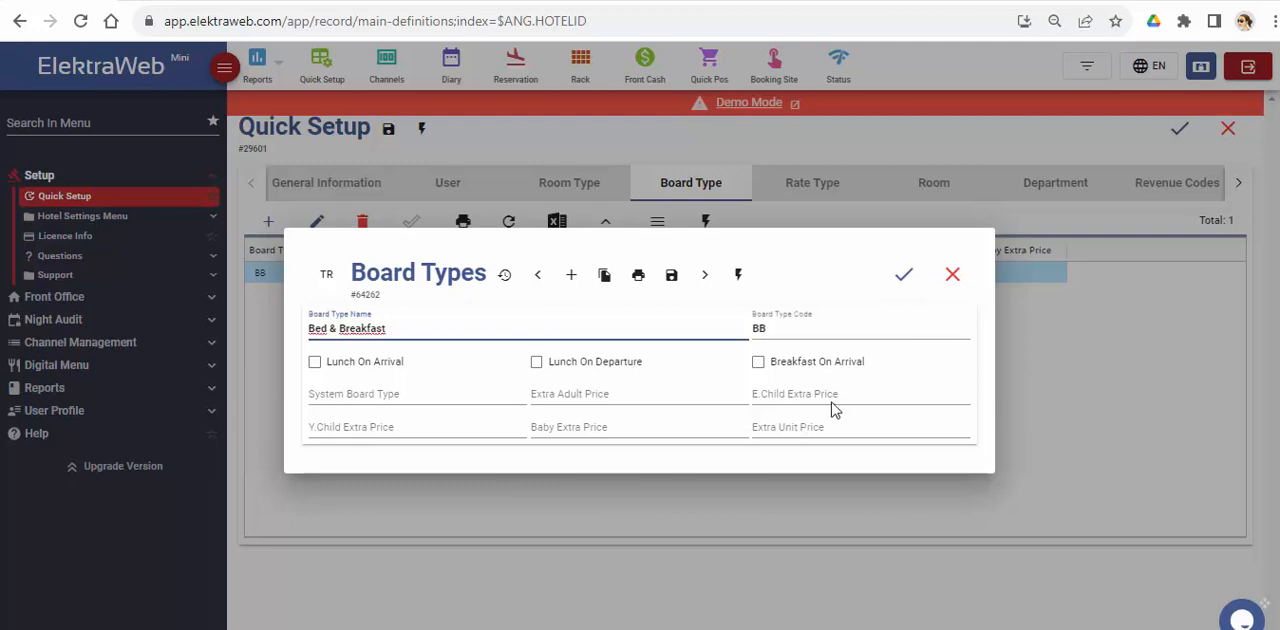
pyautogui.click(903, 276)
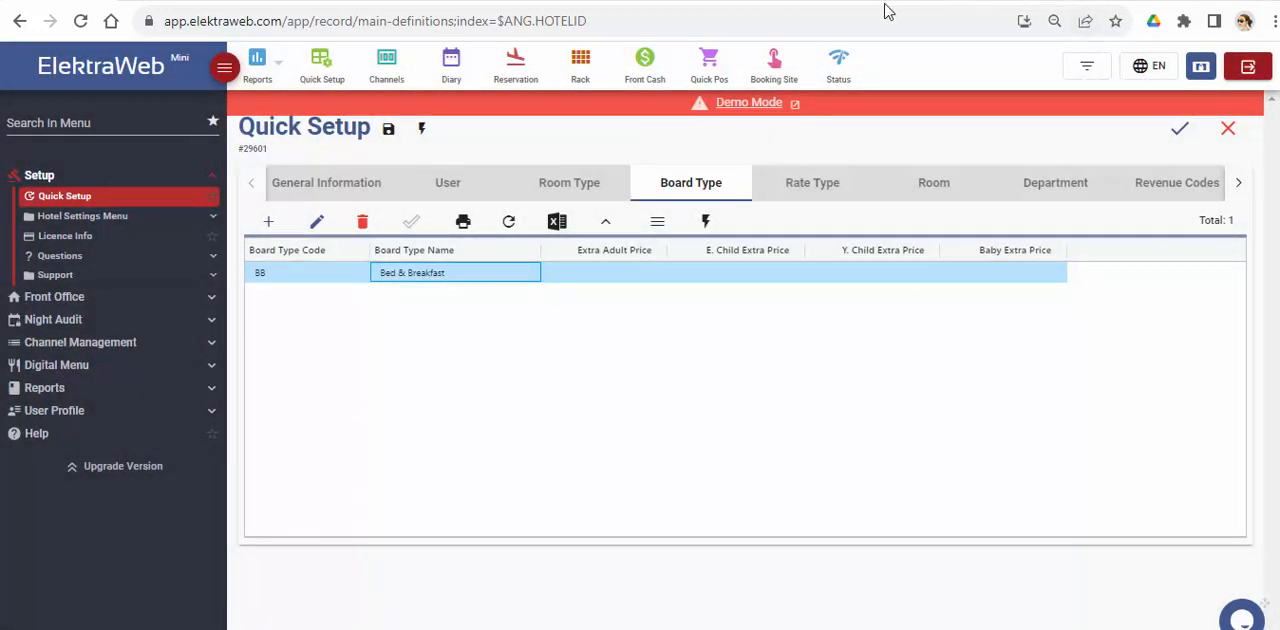
# Step: Create a new board type named Half Board with code HB and system board type HB
pyautogui.click(268, 221)
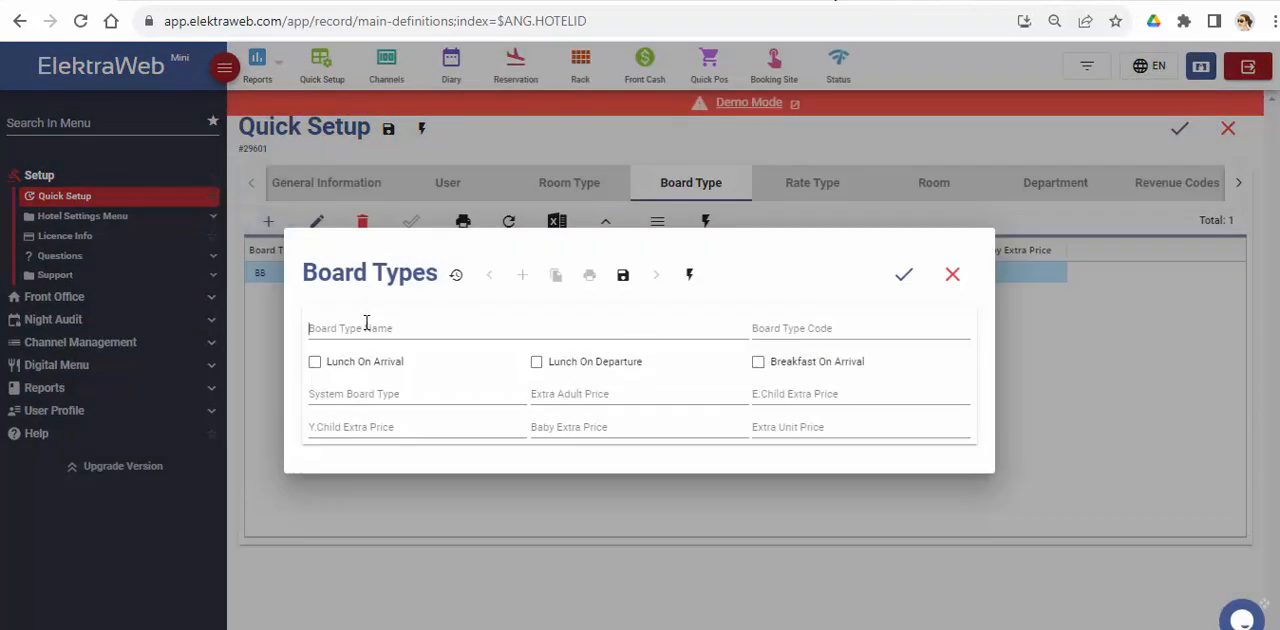
pyautogui.click(366, 323)
pyautogui.write('Half B')
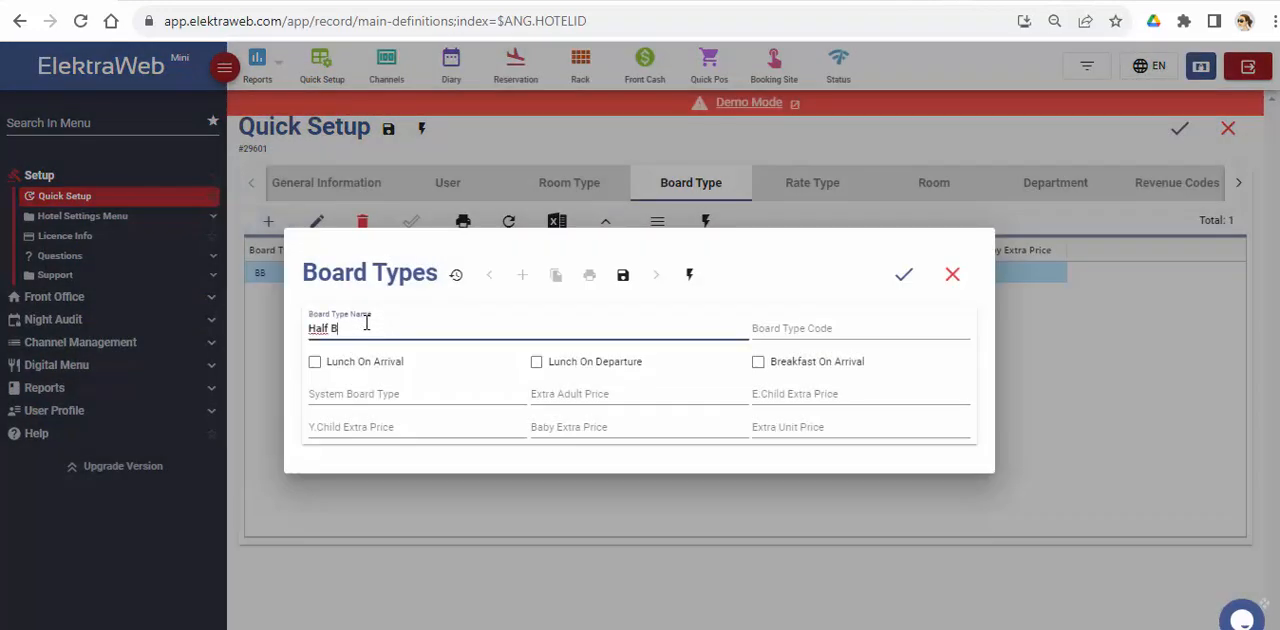
pyautogui.write('oard')
pyautogui.press('Tab')
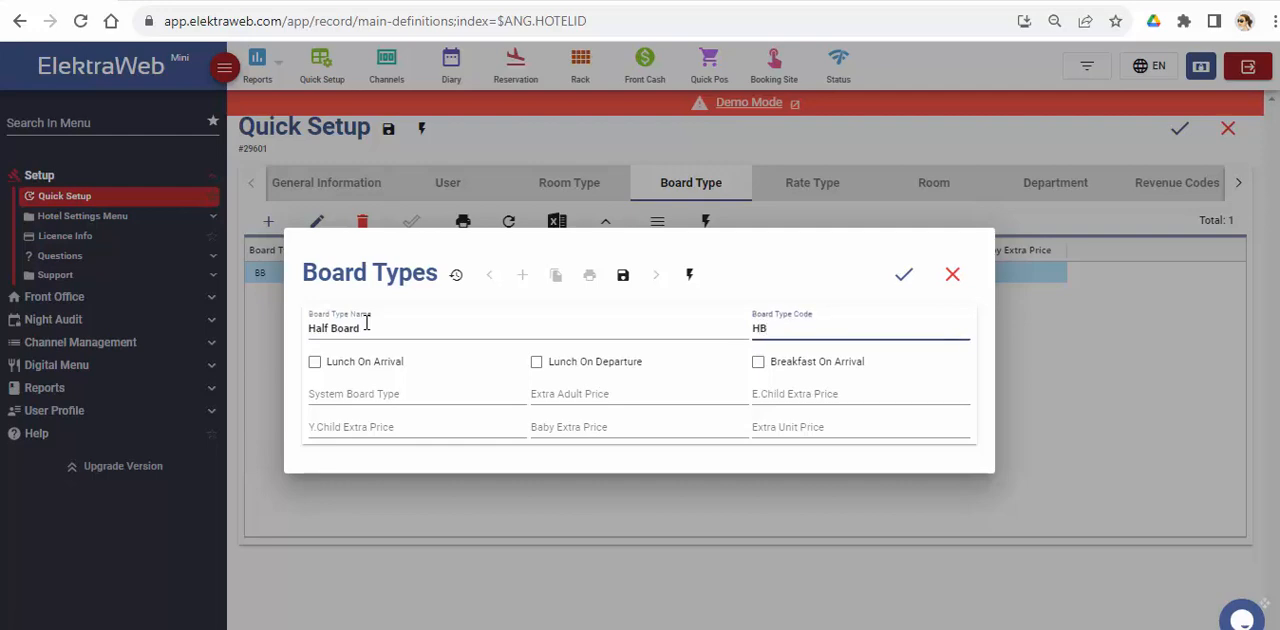
pyautogui.click(386, 393)
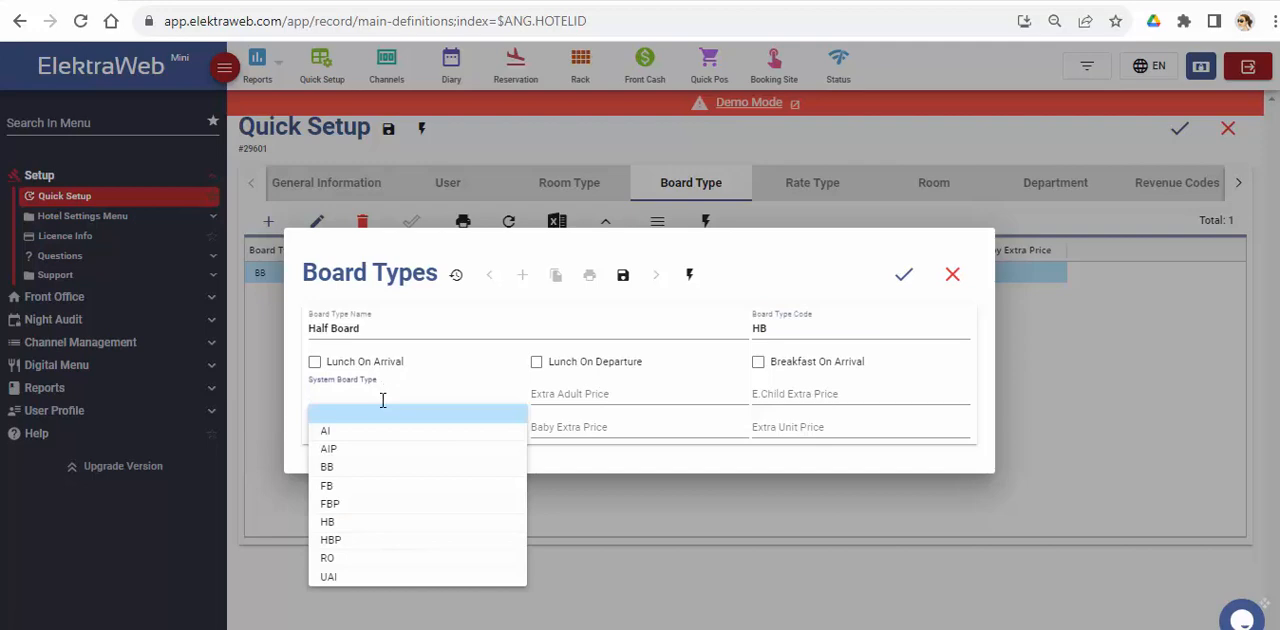
pyautogui.click(341, 524)
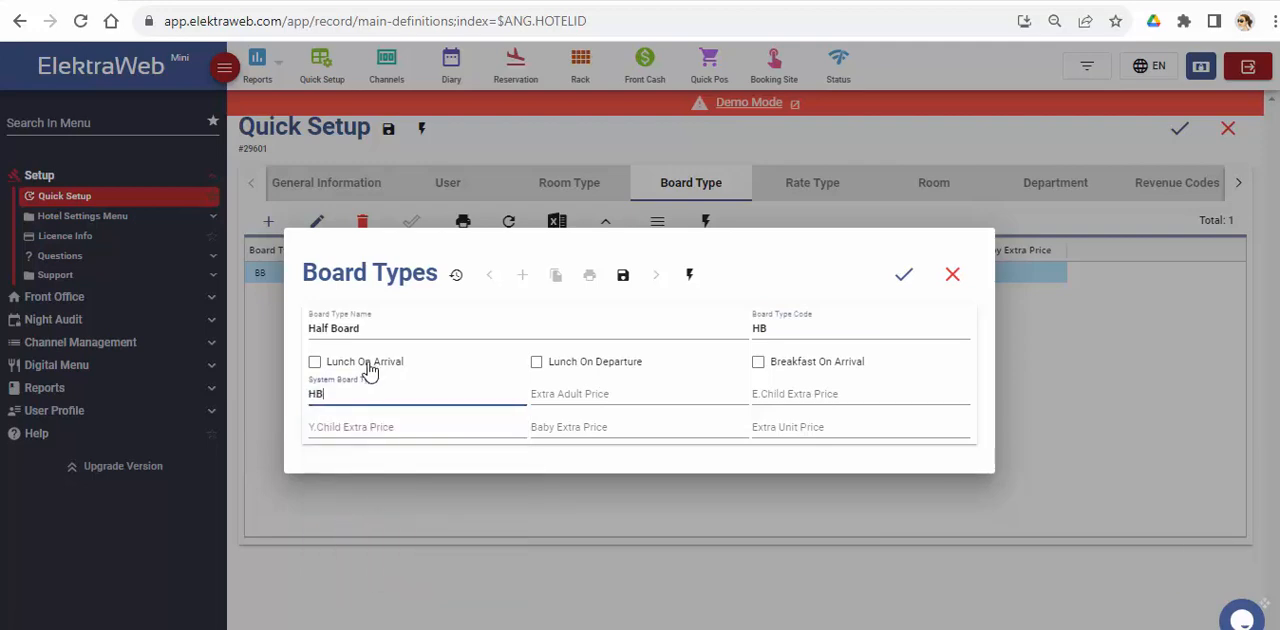
# Step: Set the Half Board extra adult price to 15 and save the board type
pyautogui.click(654, 395)
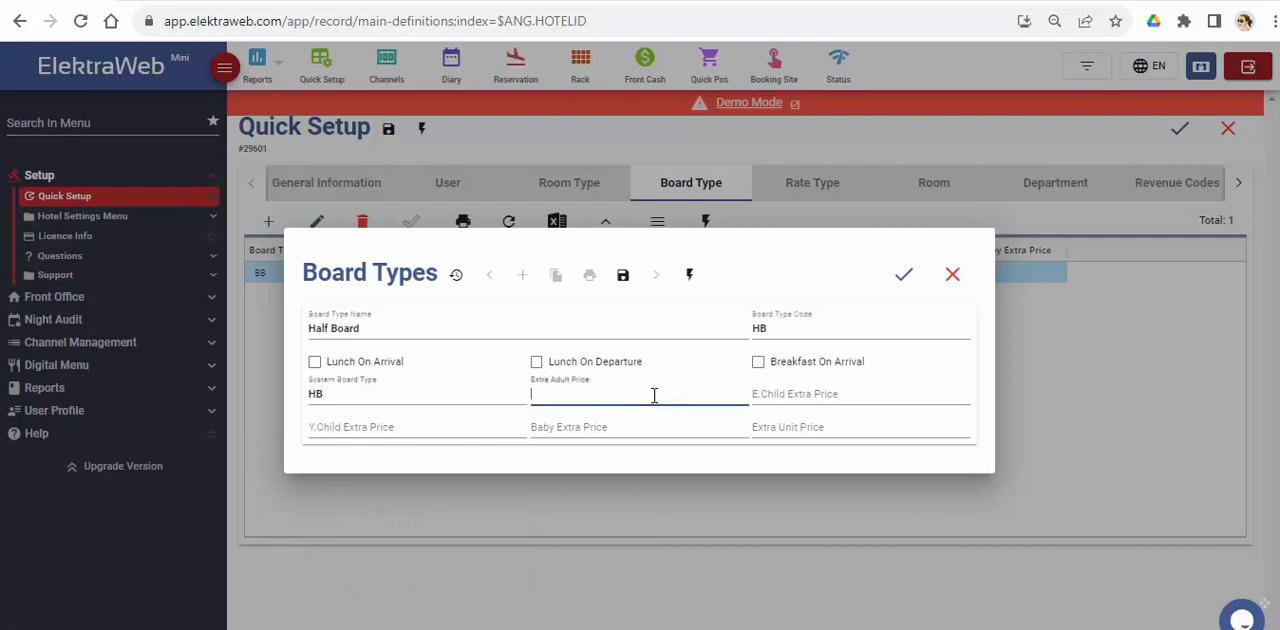
pyautogui.write('15')
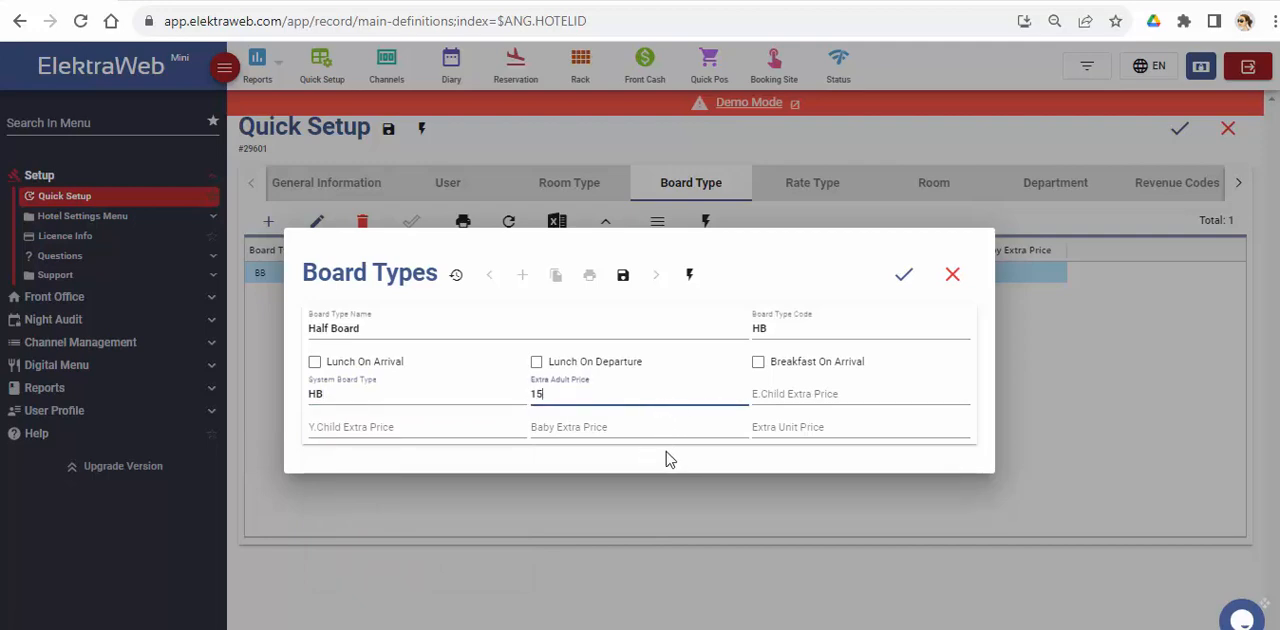
pyautogui.click(666, 458)
pyautogui.click(904, 274)
# Step: Change the code of the rate type with the 0.90 price factor to Non-Refundable and save it
pyautogui.click(829, 194)
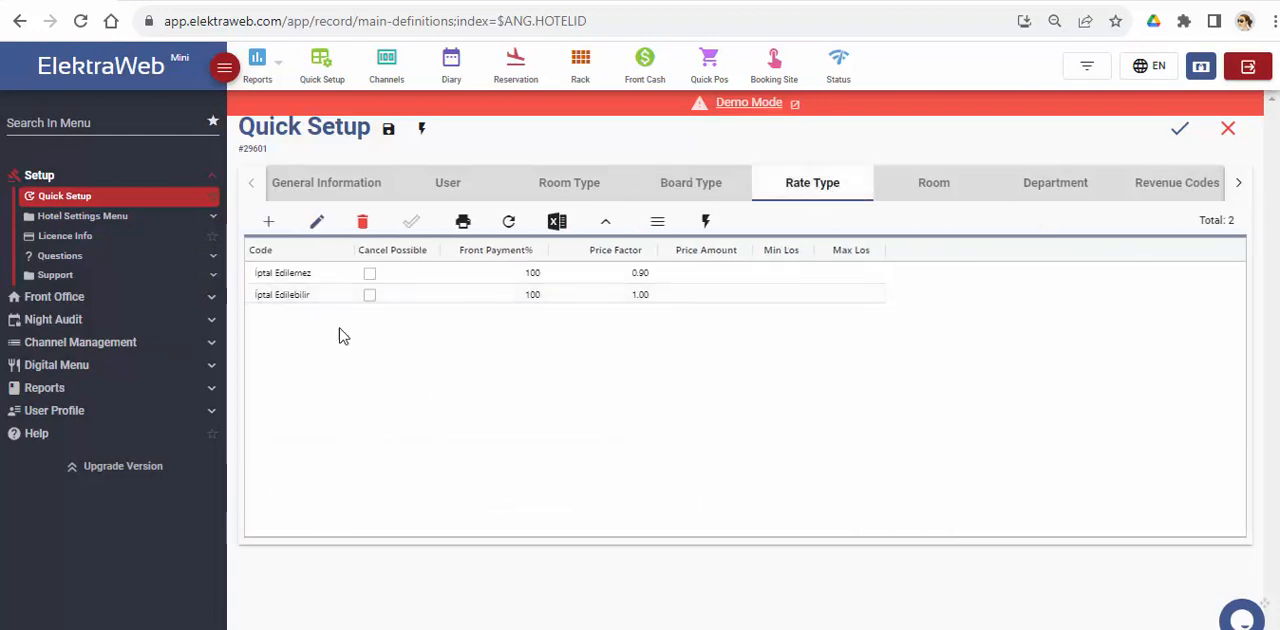
pyautogui.click(316, 280)
pyautogui.doubleClick(316, 280)
pyautogui.tripleClick(349, 326)
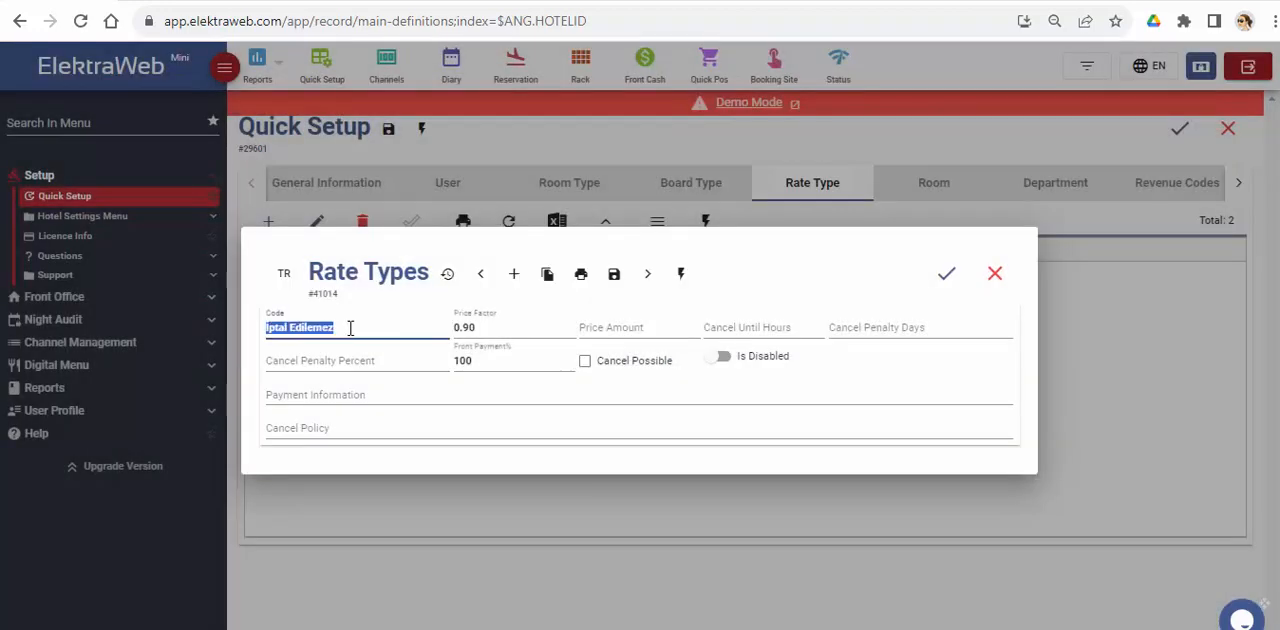
pyautogui.write('Non-Refundab')
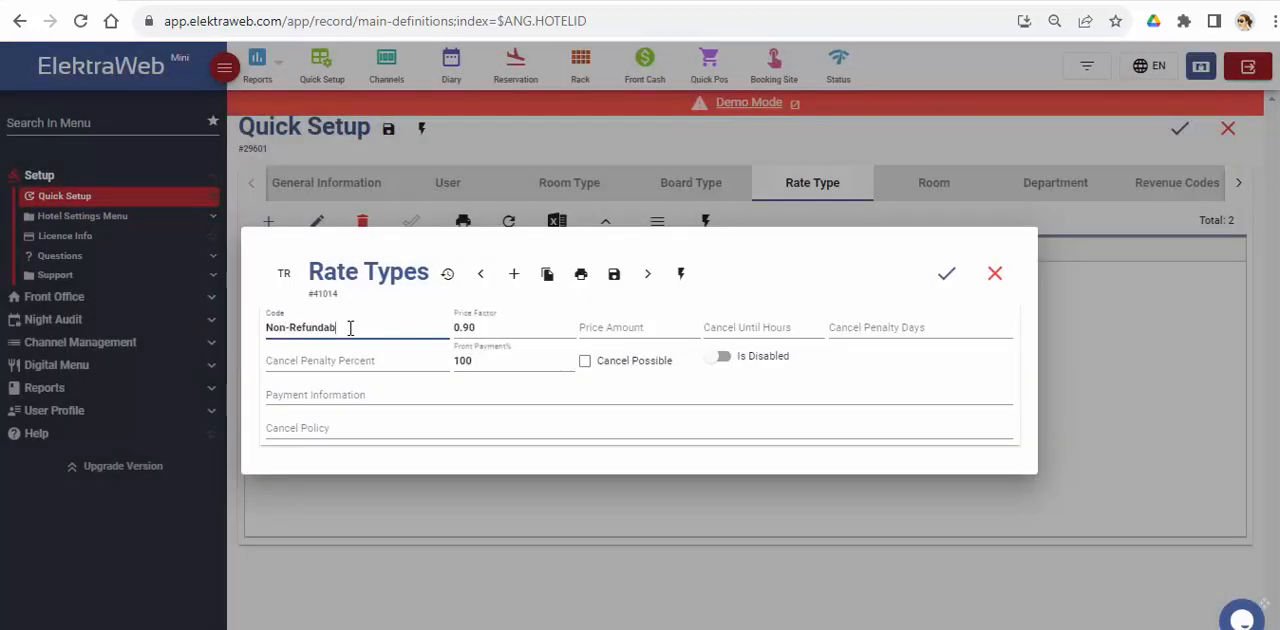
pyautogui.write('le')
pyautogui.click(946, 273)
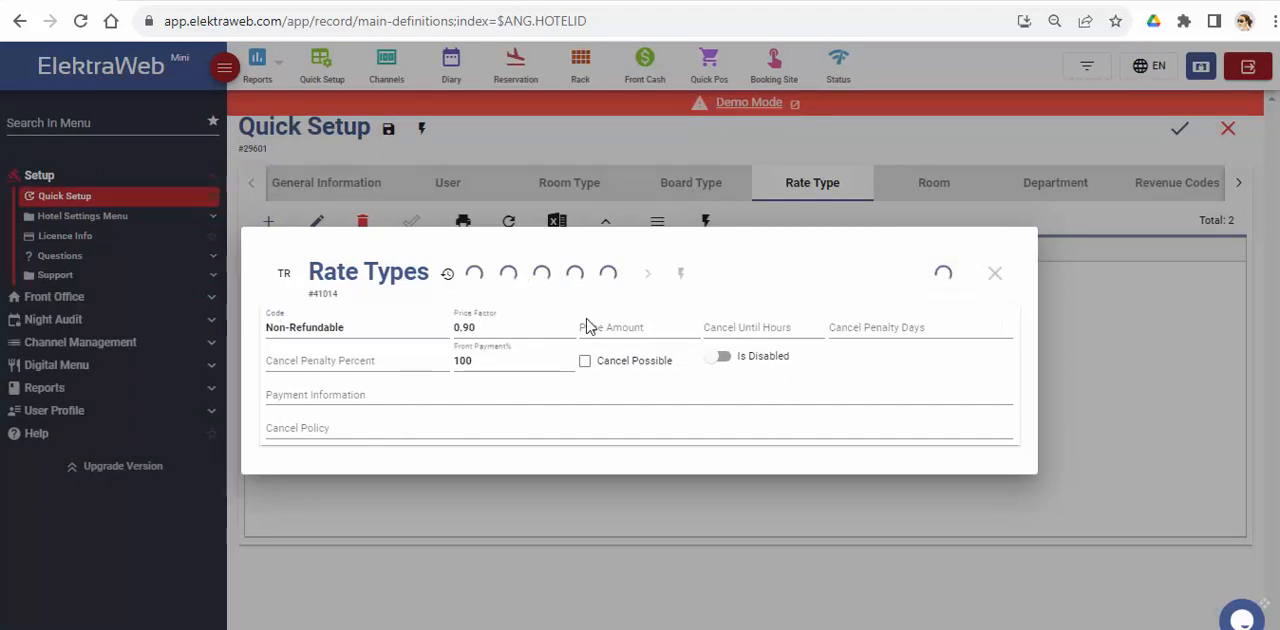
# Step: Change the code of the rate type with the 1.00 price factor to Refundable, allow cancellation, and save it
pyautogui.doubleClick(314, 294)
pyautogui.tripleClick(333, 328)
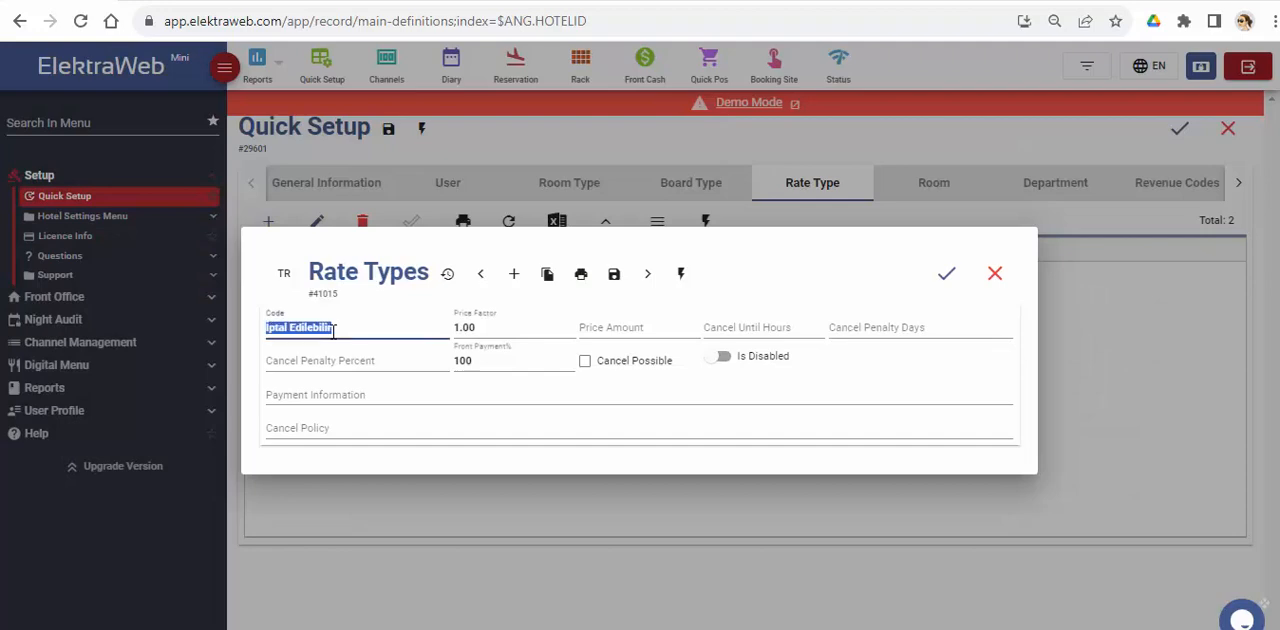
pyautogui.write('Refundable')
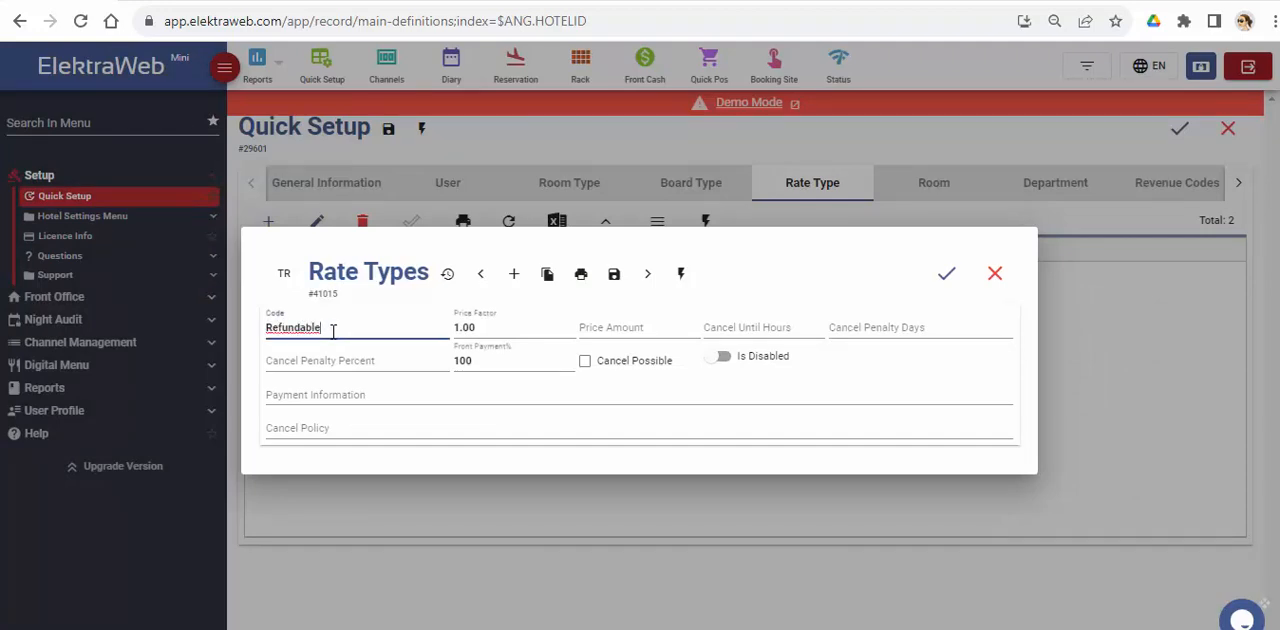
pyautogui.click(585, 361)
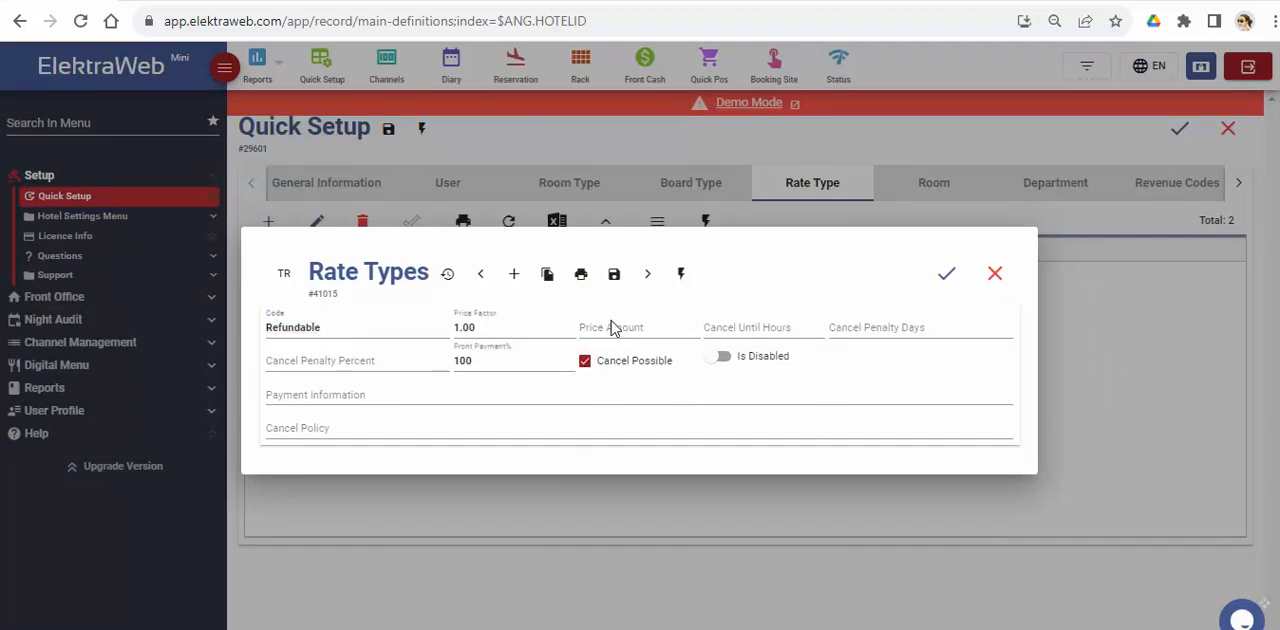
pyautogui.click(942, 276)
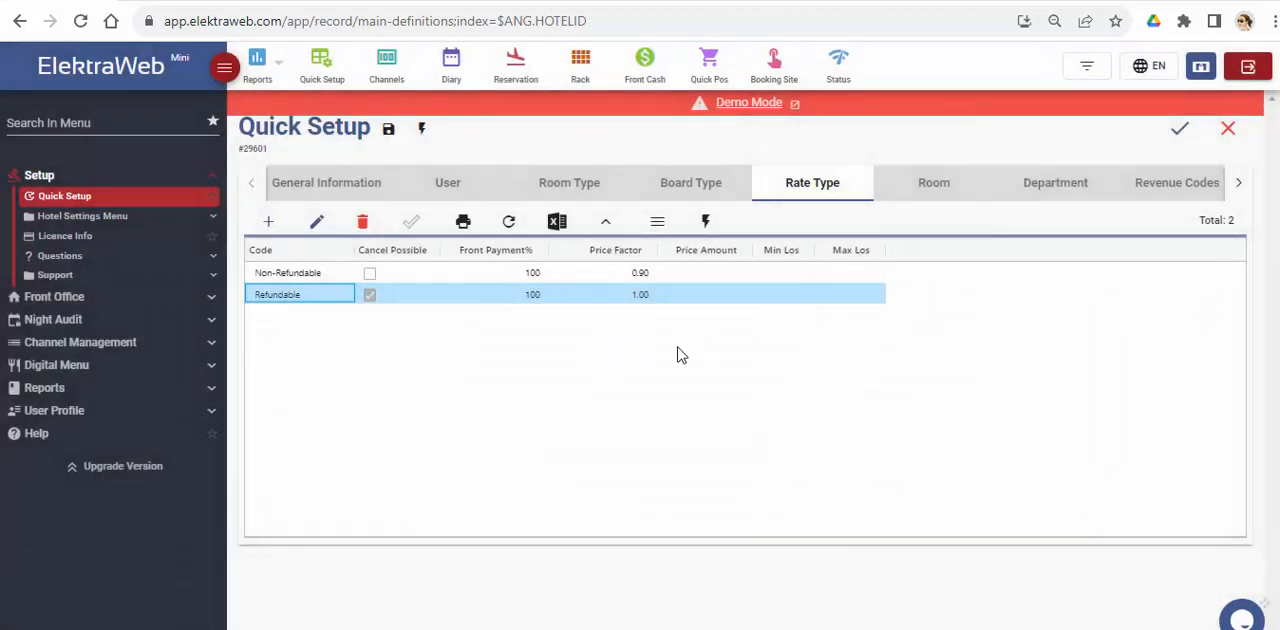
# Step: Set room 101's bed type to Twin and its floor to 1
pyautogui.click(921, 198)
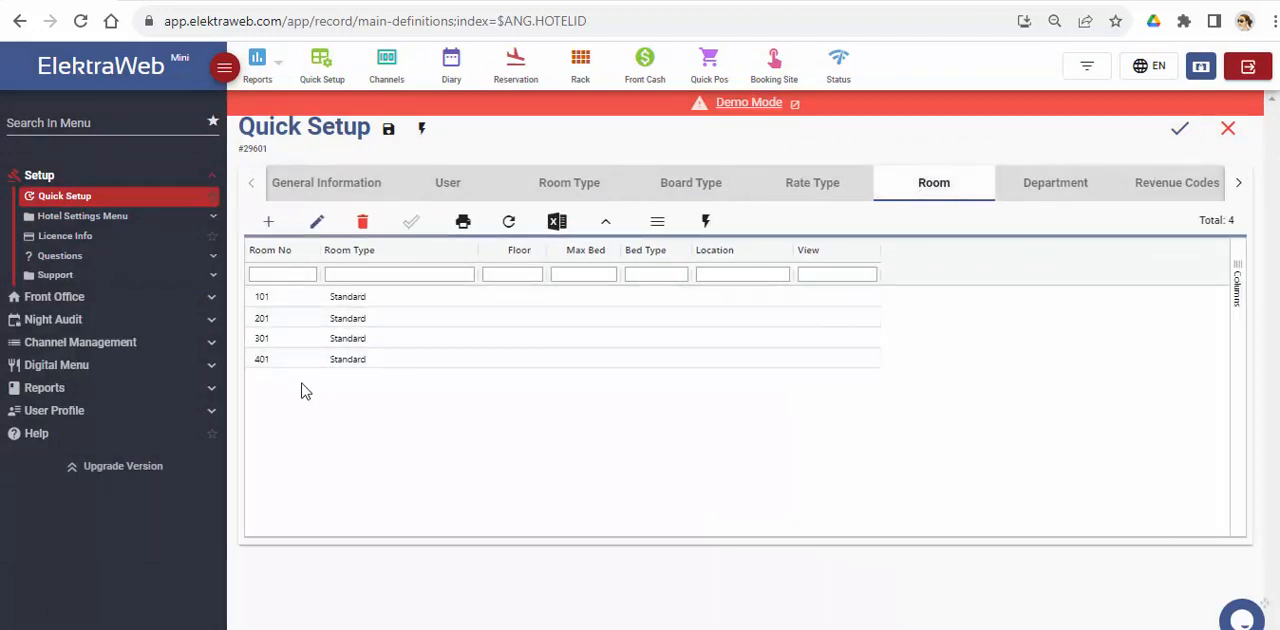
pyautogui.click(363, 303)
pyautogui.doubleClick(363, 303)
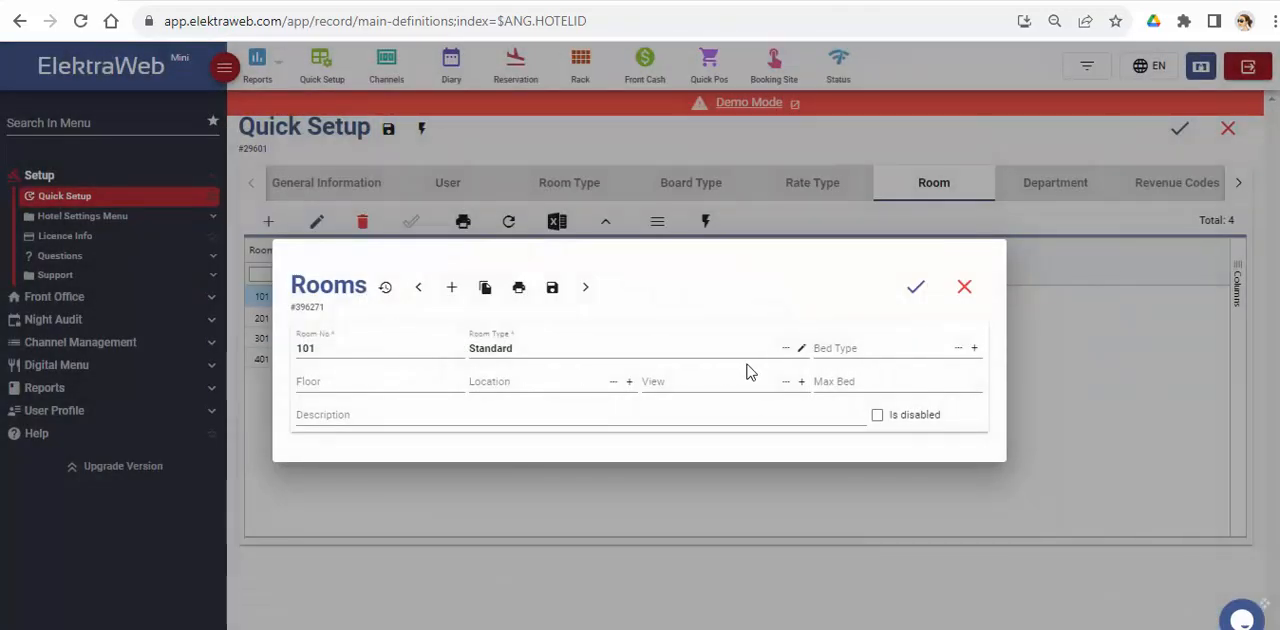
pyautogui.click(959, 350)
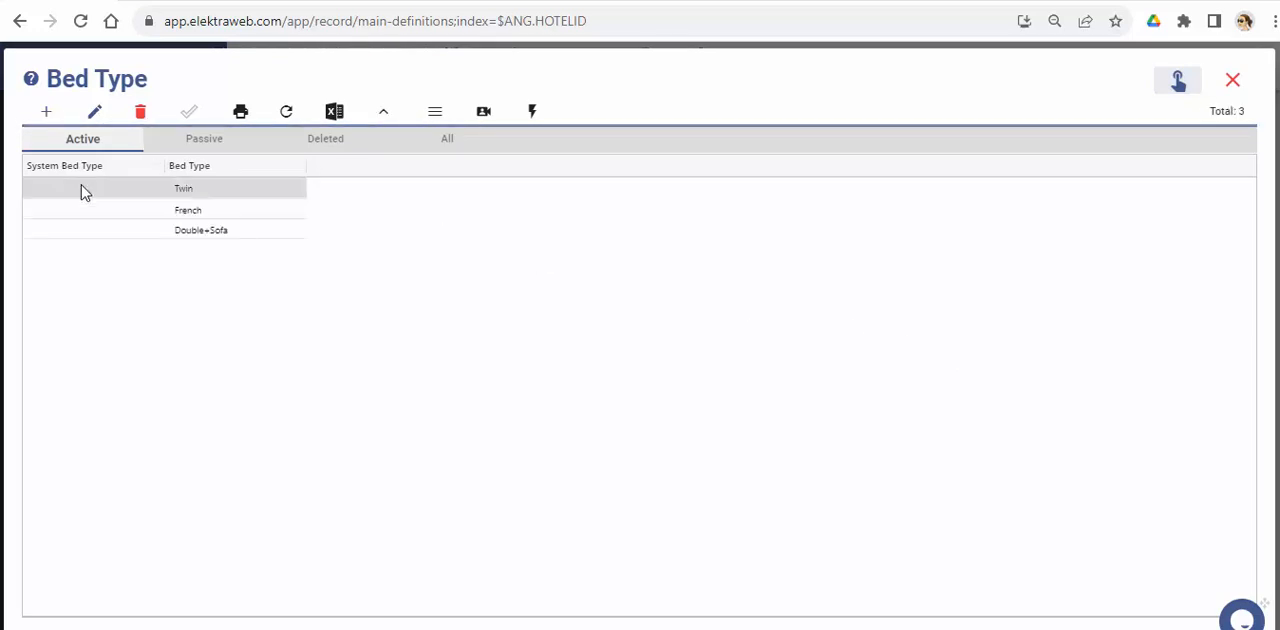
pyautogui.click(91, 190)
pyautogui.click(405, 381)
pyautogui.write('1')
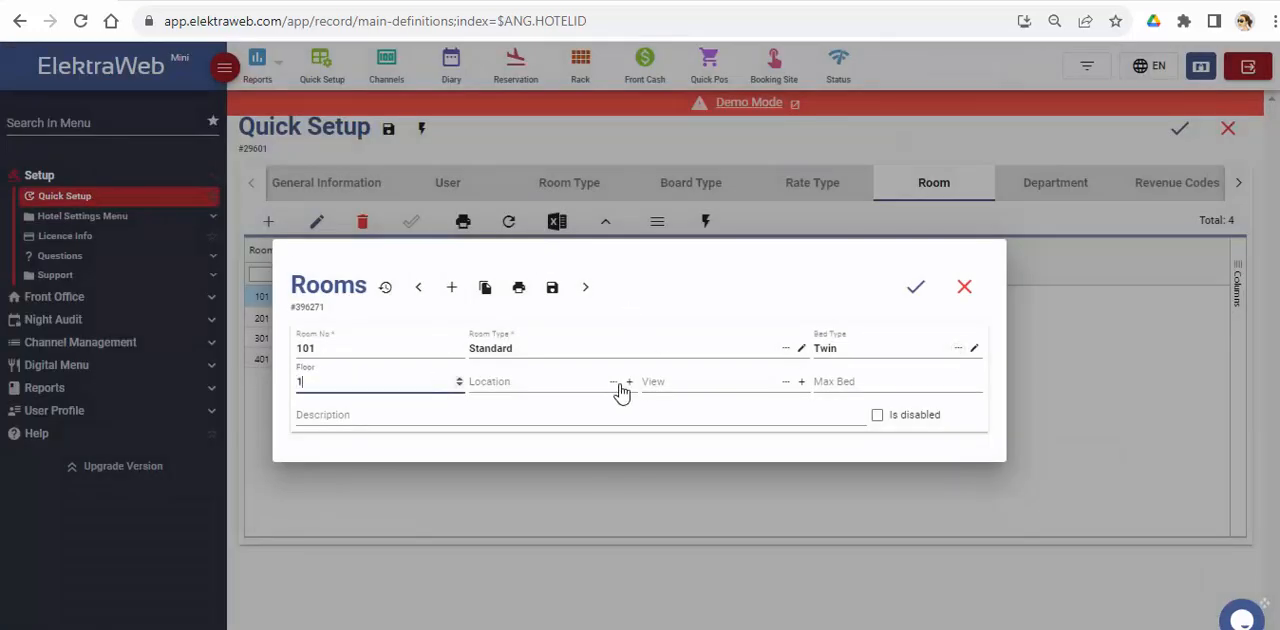
# Step: Create a room location named Main building and assign it to room 101
pyautogui.click(613, 382)
pyautogui.click(512, 310)
pyautogui.write('Main building')
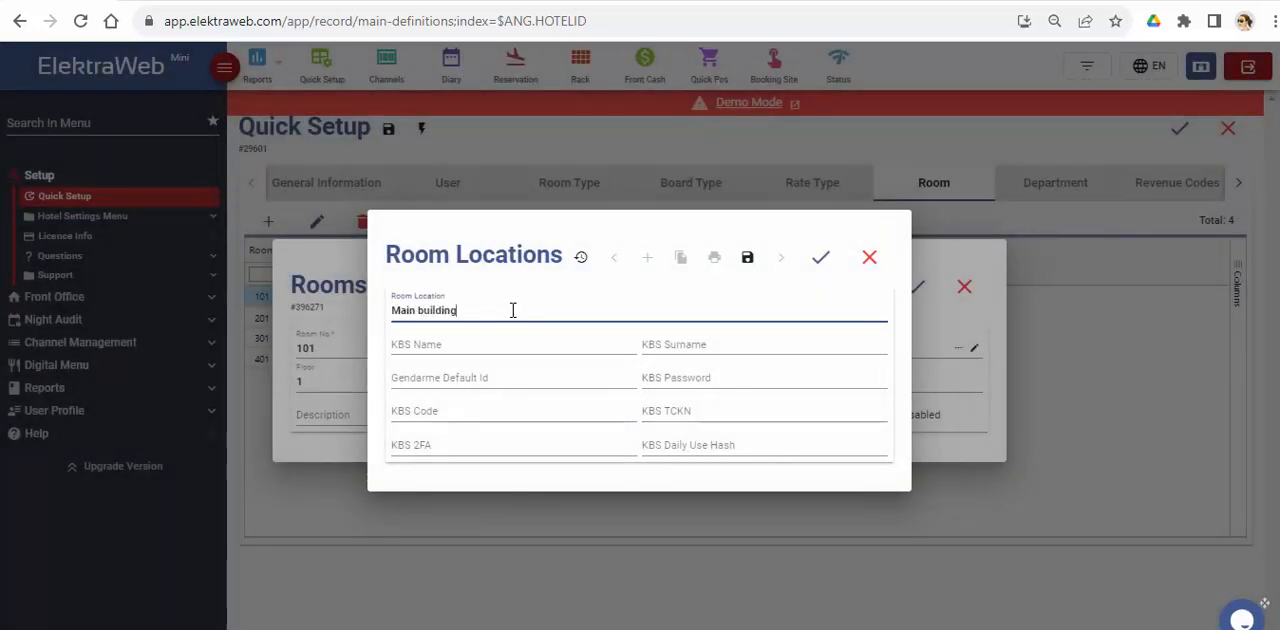
pyautogui.click(820, 257)
# Step: Create a room view named Sea view for room 101 and save the room
pyautogui.click(800, 381)
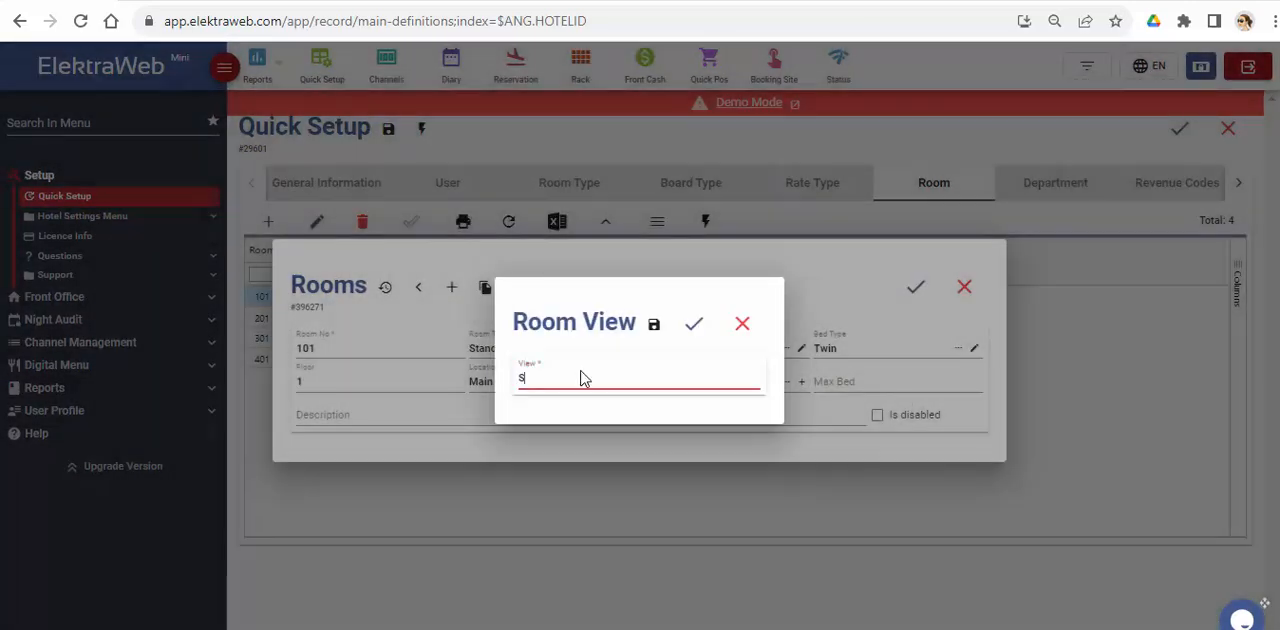
pyautogui.click(584, 377)
pyautogui.write('Sea view')
pyautogui.press('Return')
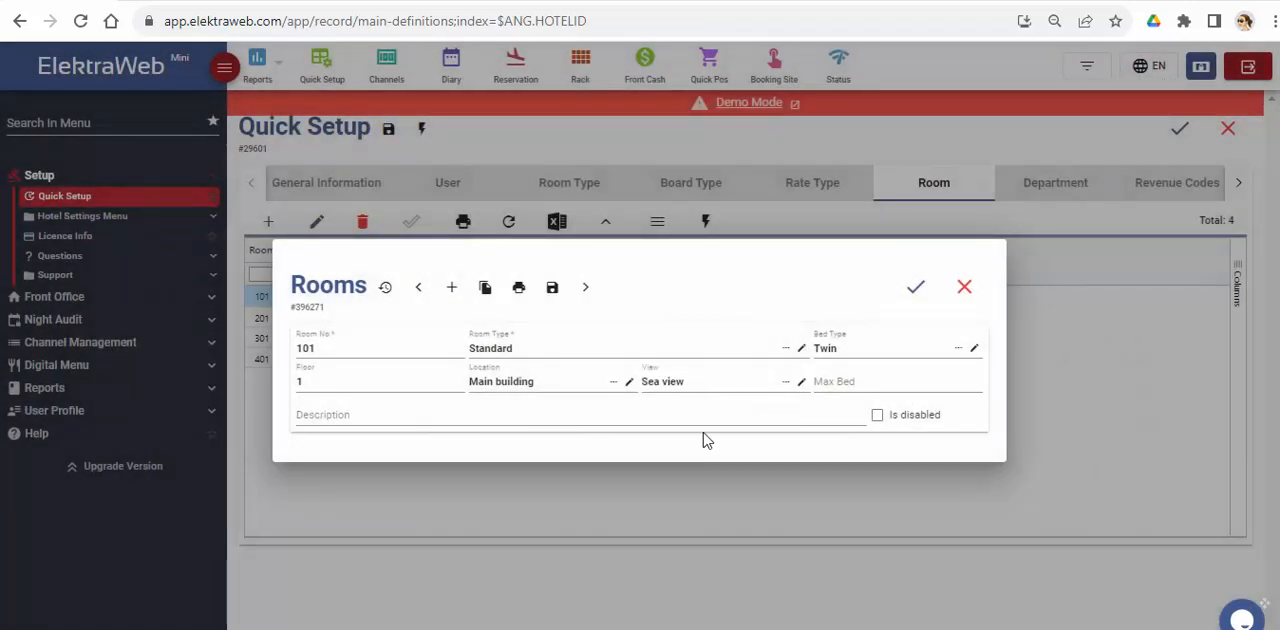
pyautogui.click(914, 290)
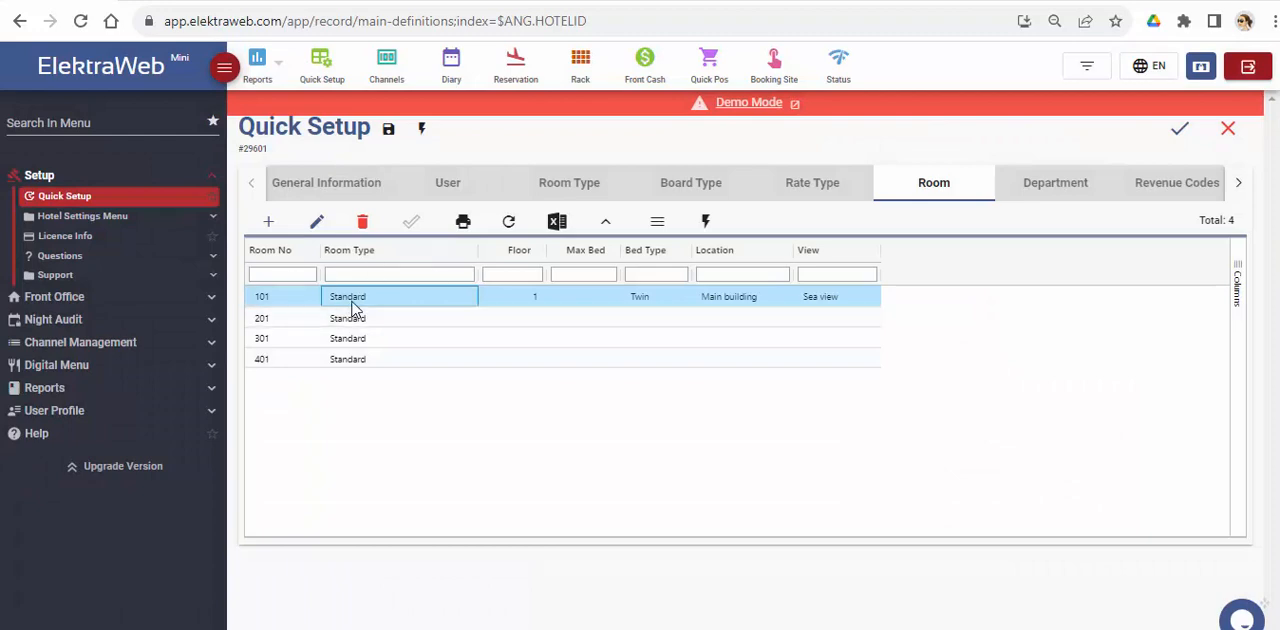
# Step: Replicate room 101 with a room number increment of 1 to create rooms 102 to 109
pyautogui.click(705, 221)
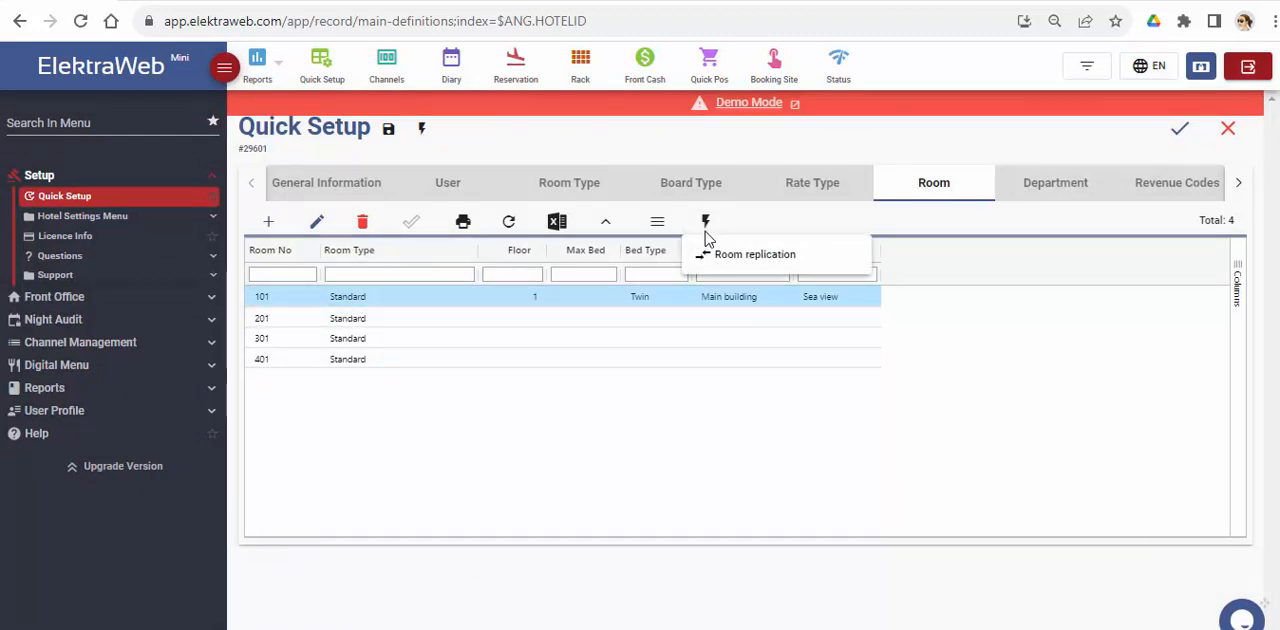
pyautogui.click(710, 255)
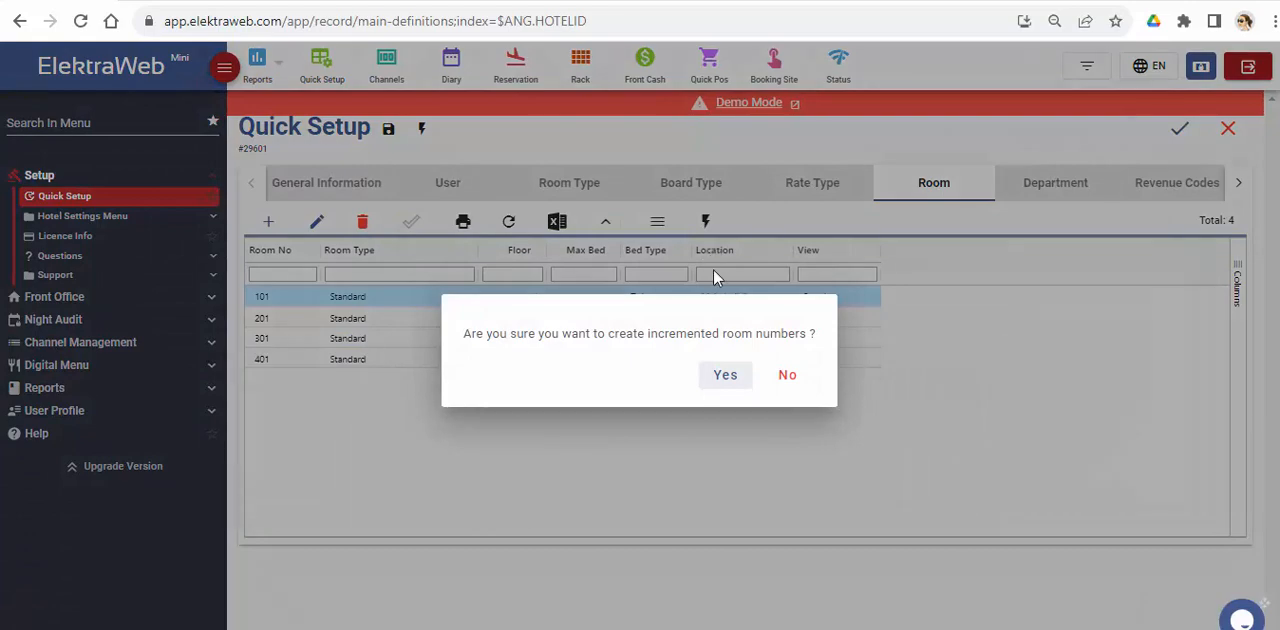
pyautogui.click(723, 375)
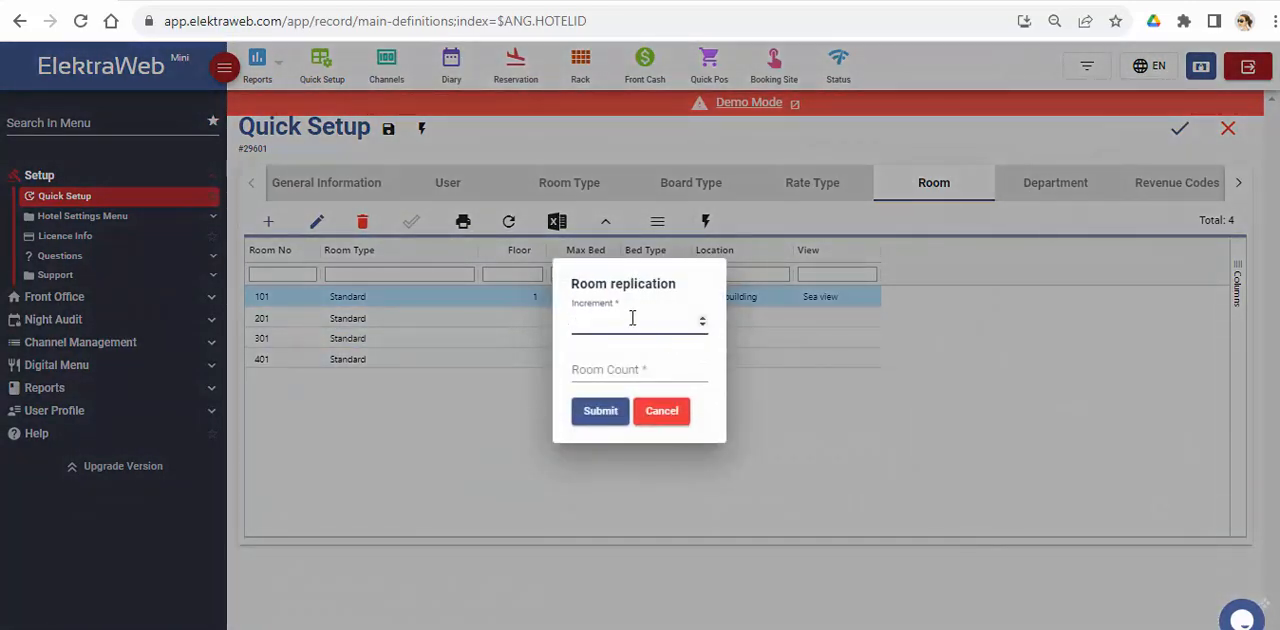
pyautogui.write('1')
pyautogui.click(614, 368)
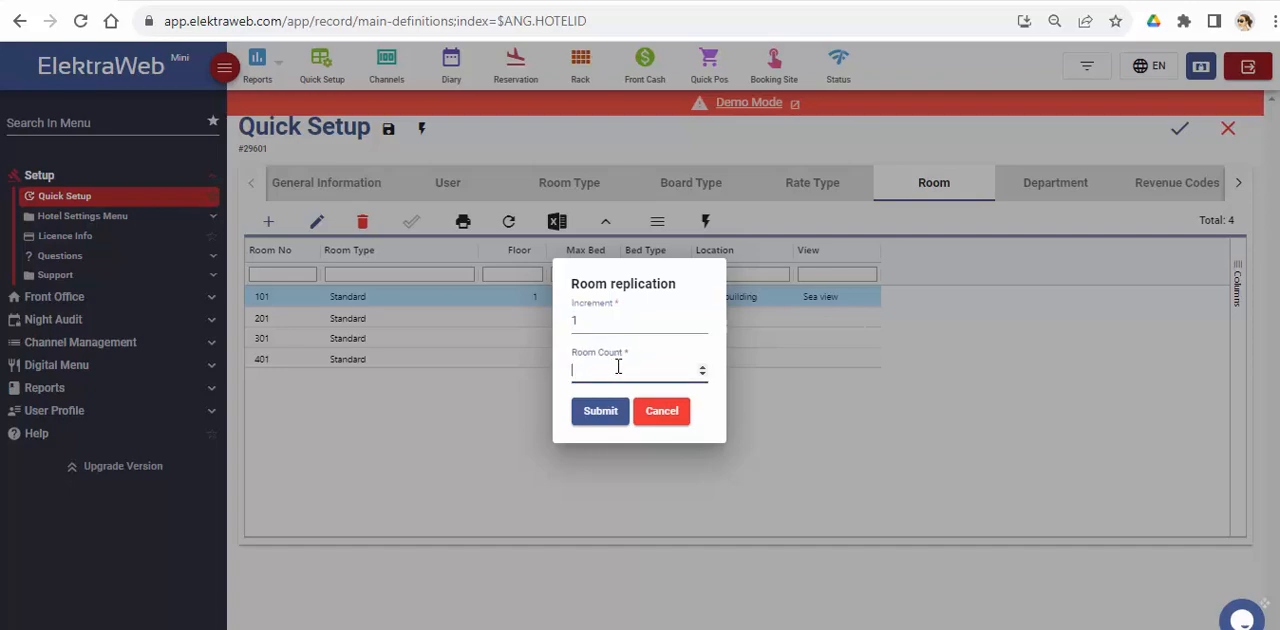
pyautogui.write('5')
pyautogui.click(604, 410)
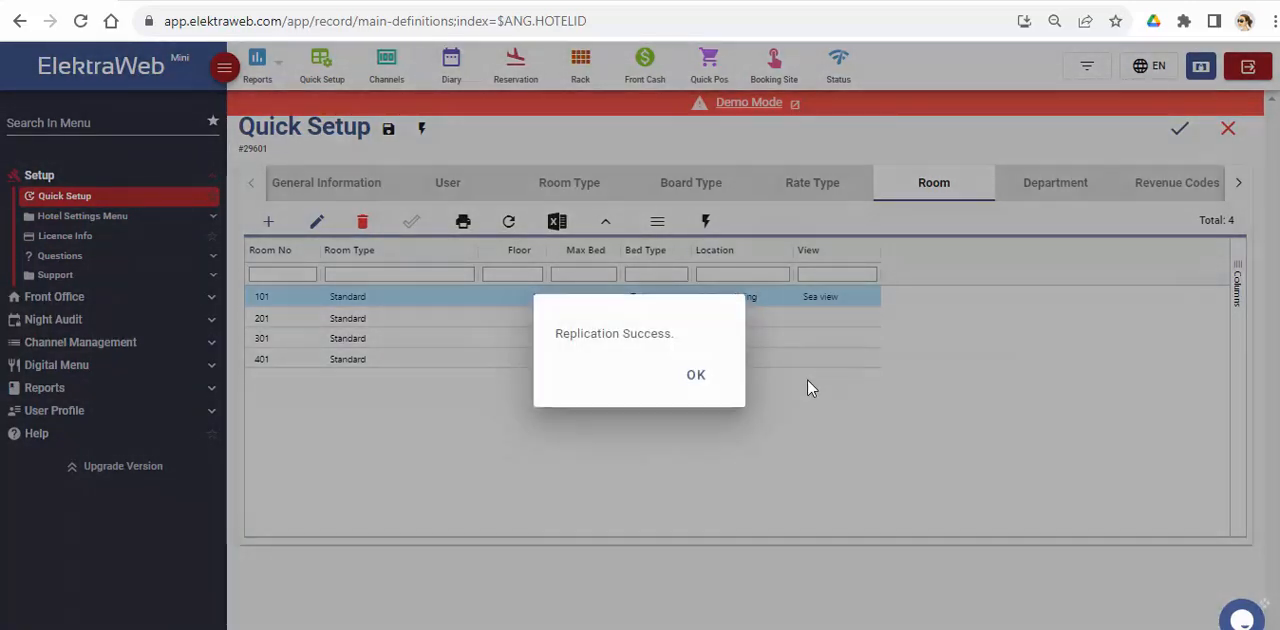
pyautogui.click(712, 376)
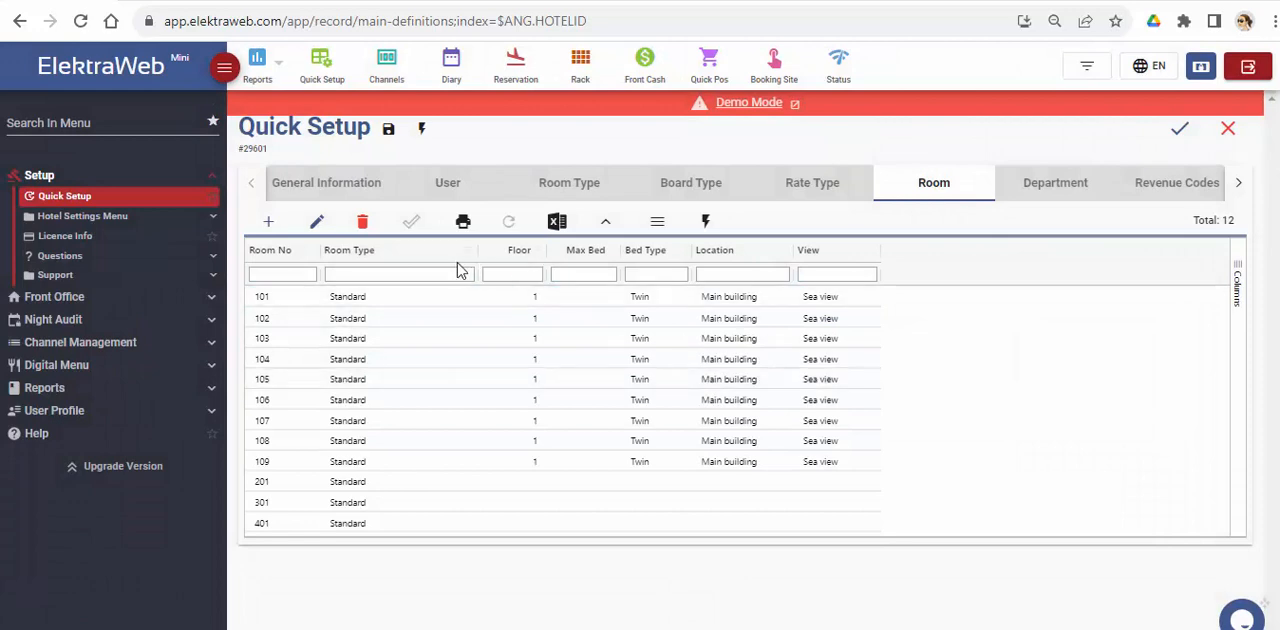
# Step: Review the departments and revenue codes, including the details of the Beverage and Alcohol revenue types
pyautogui.click(1064, 191)
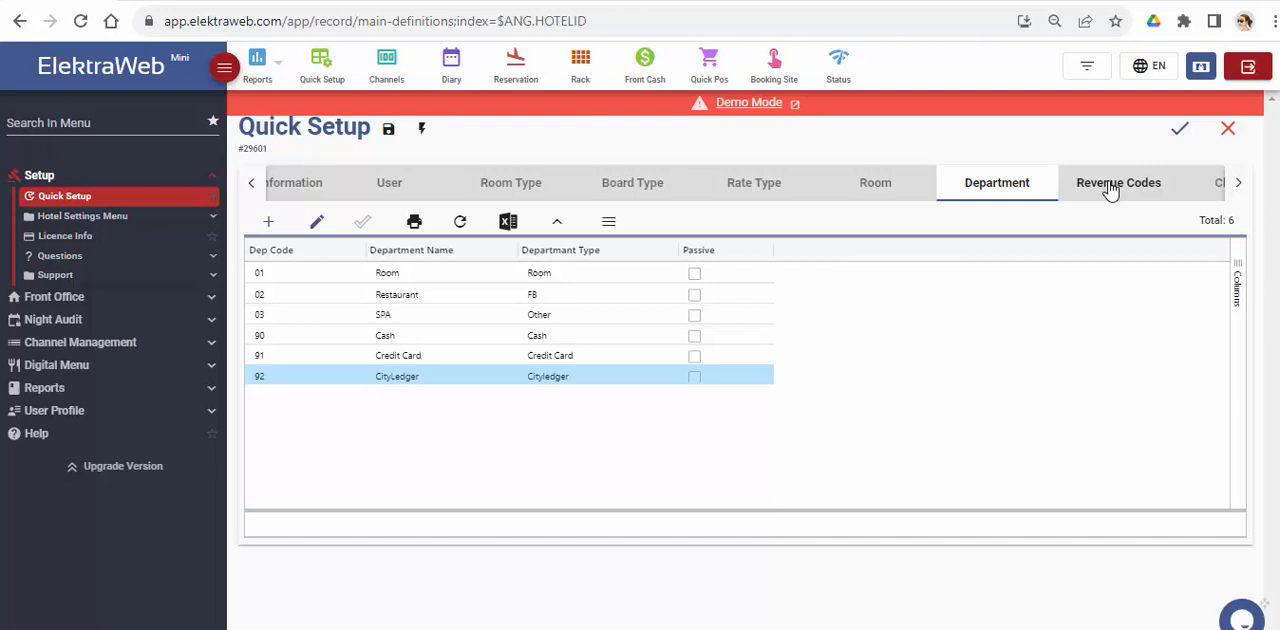
pyautogui.click(1110, 190)
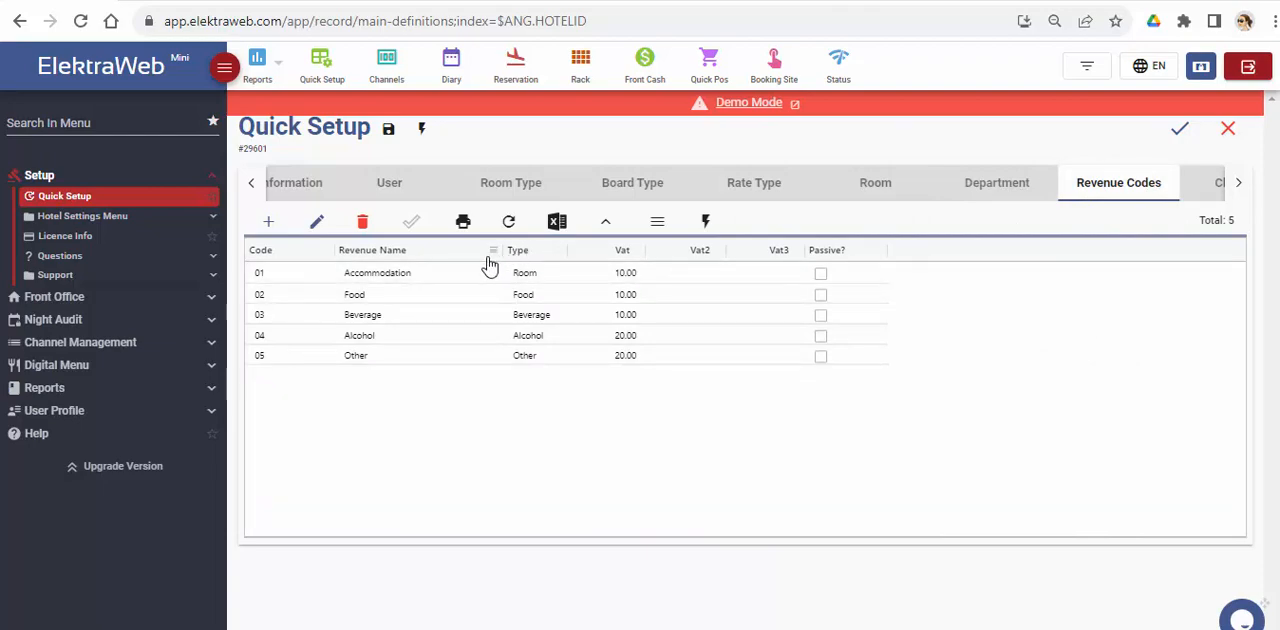
pyautogui.click(546, 320)
pyautogui.doubleClick(546, 320)
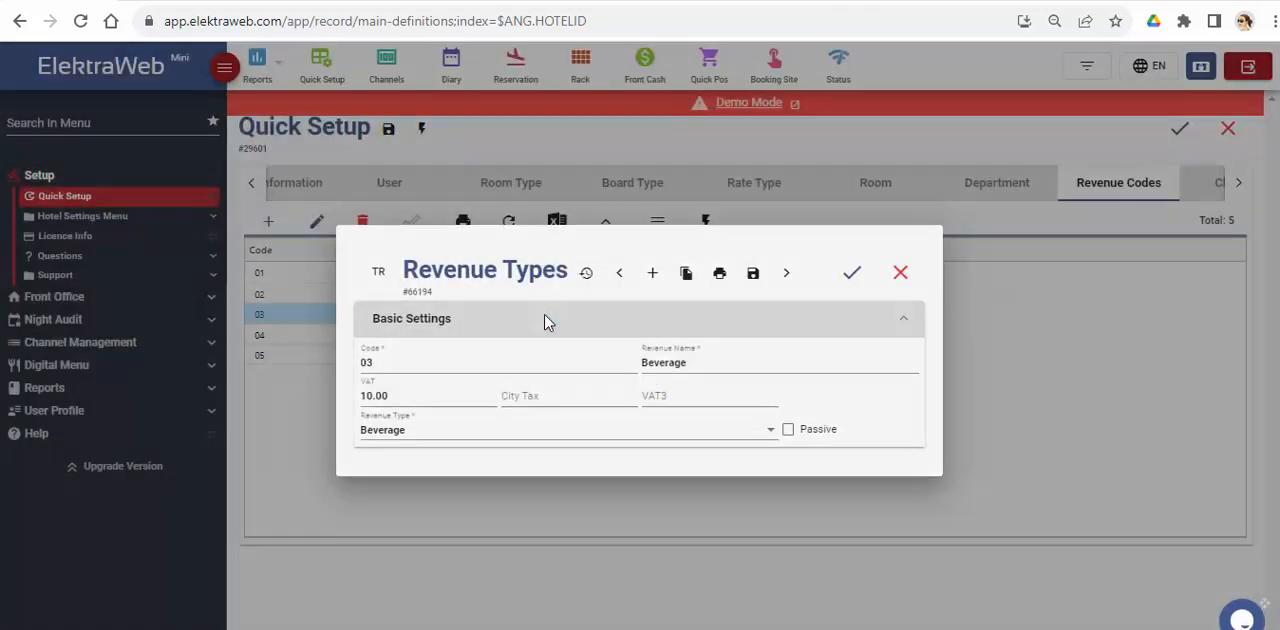
pyautogui.click(385, 369)
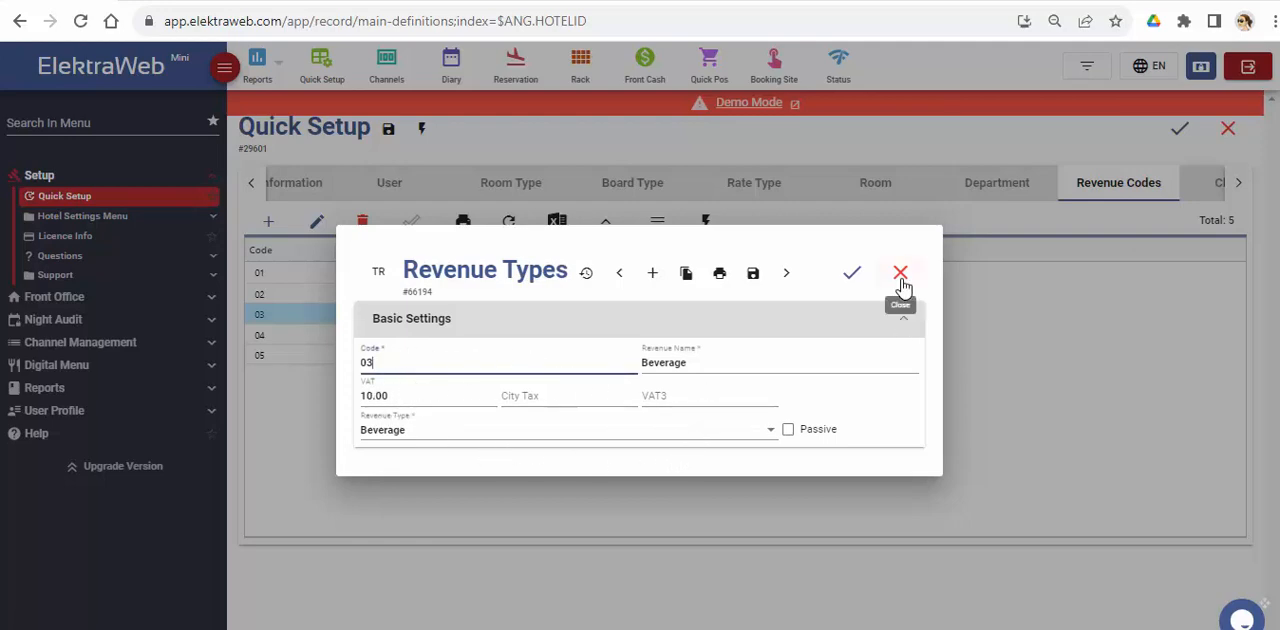
pyautogui.click(787, 276)
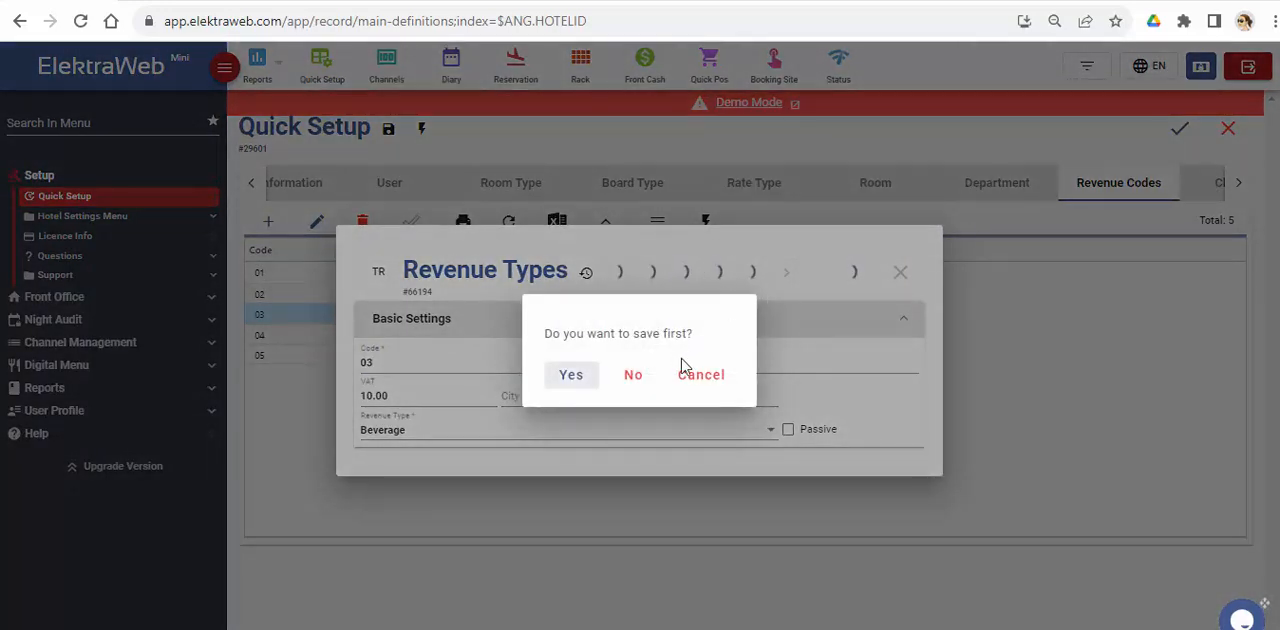
pyautogui.click(637, 379)
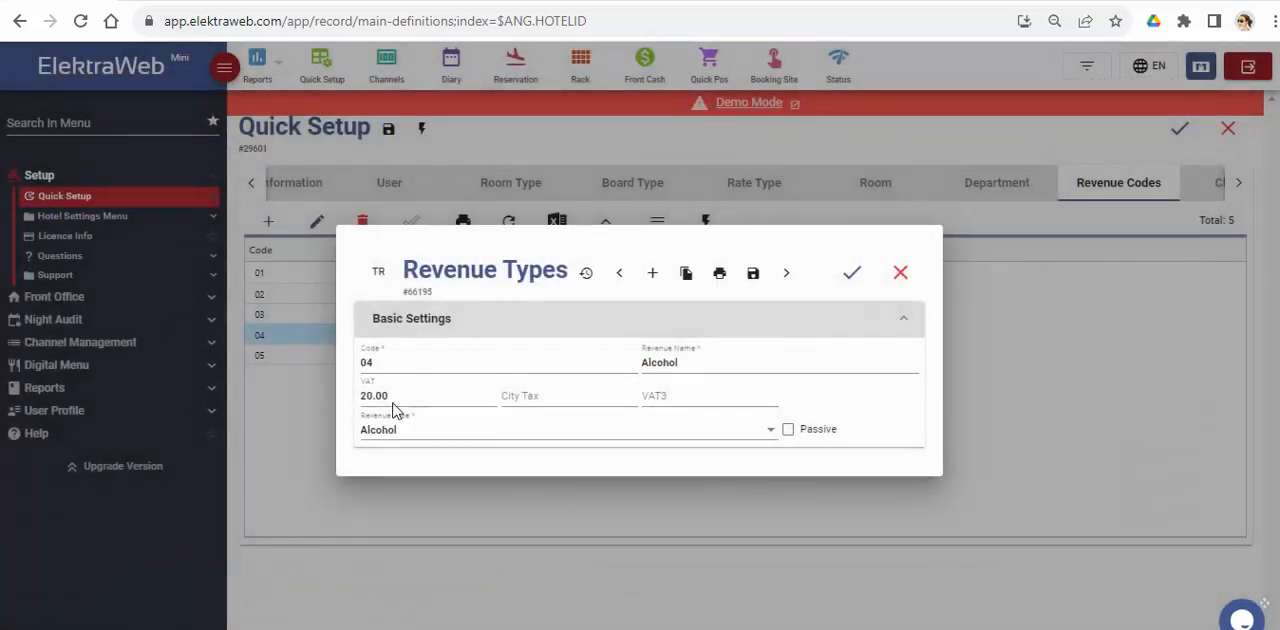
pyautogui.click(851, 273)
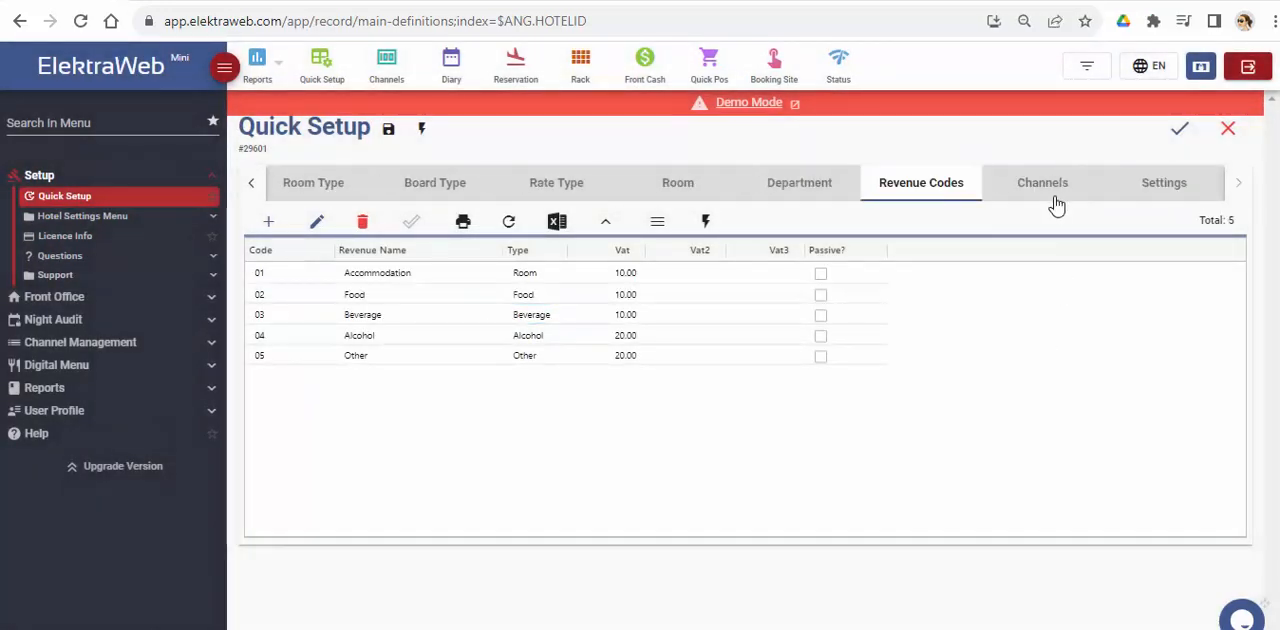
# Step: Add a new sales channel for Booking.com and enter the hotel's ID in that channel
pyautogui.click(1045, 207)
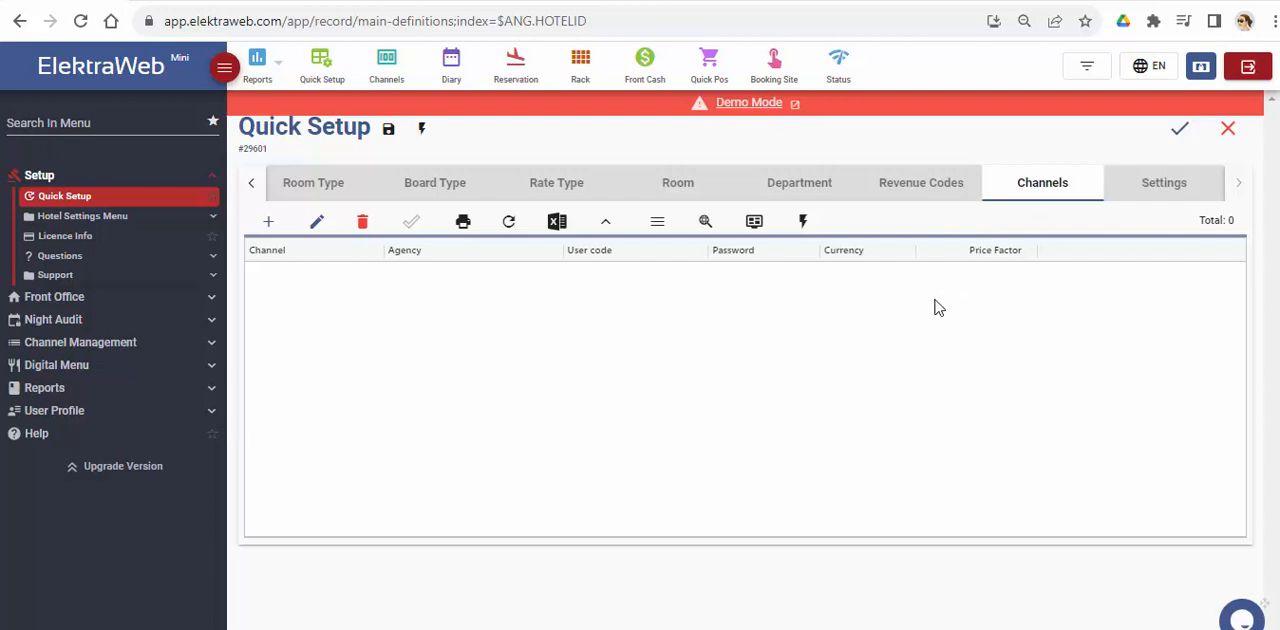
pyautogui.click(268, 224)
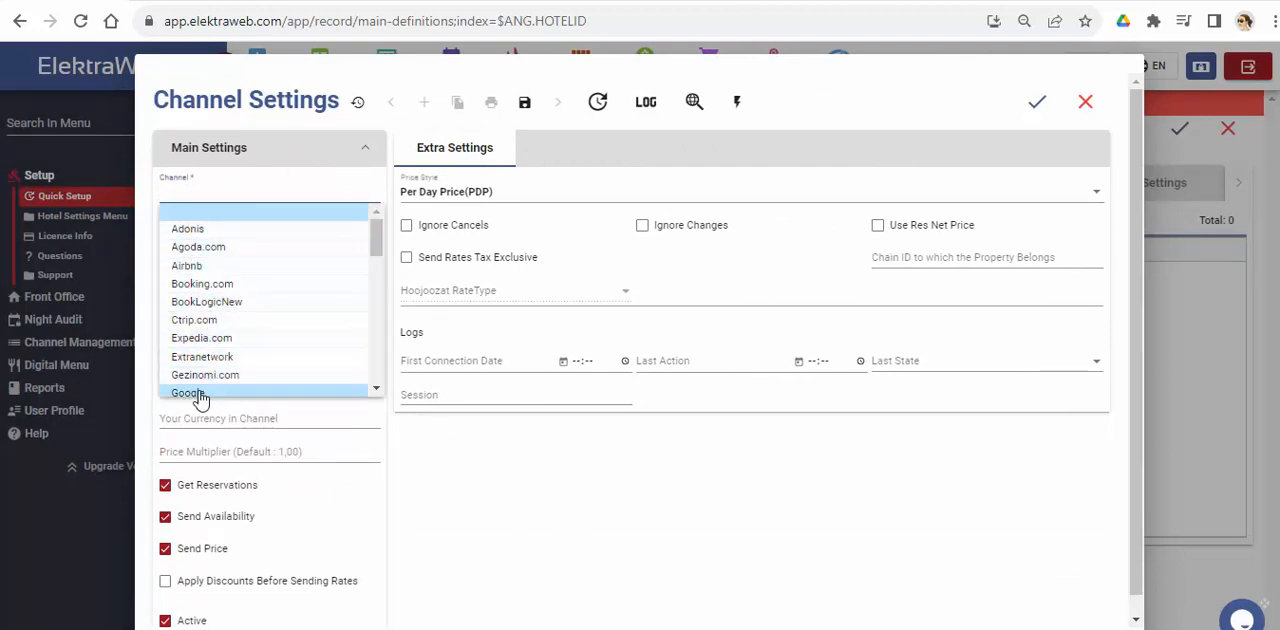
pyautogui.click(205, 285)
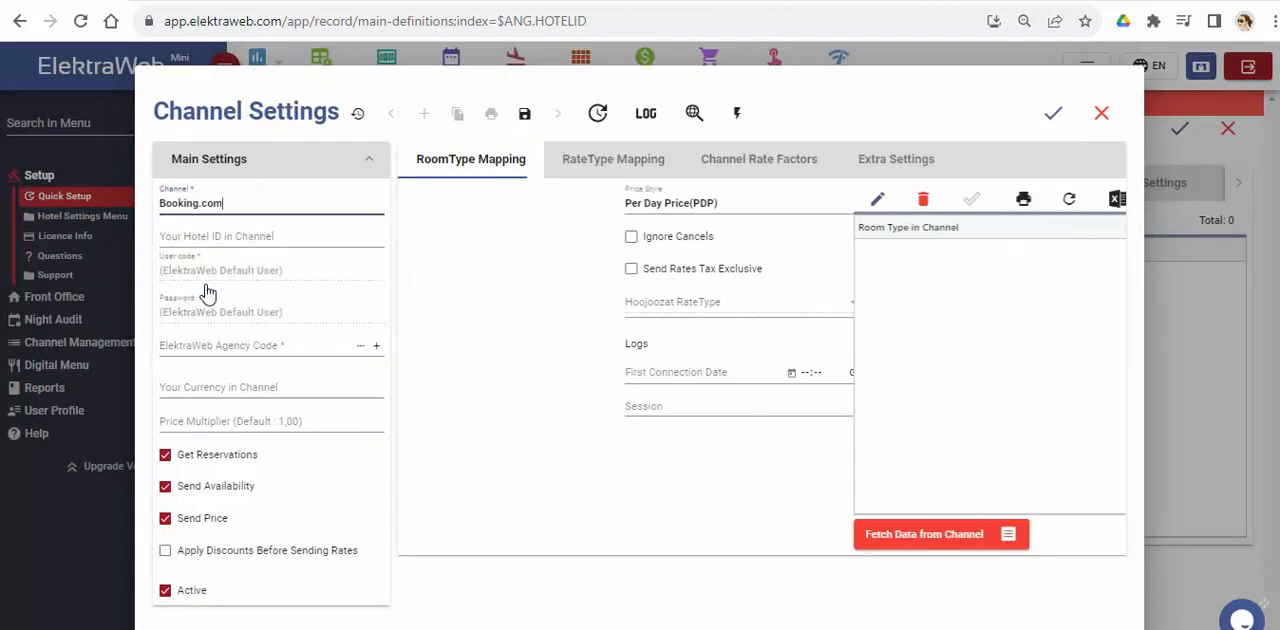
pyautogui.click(244, 235)
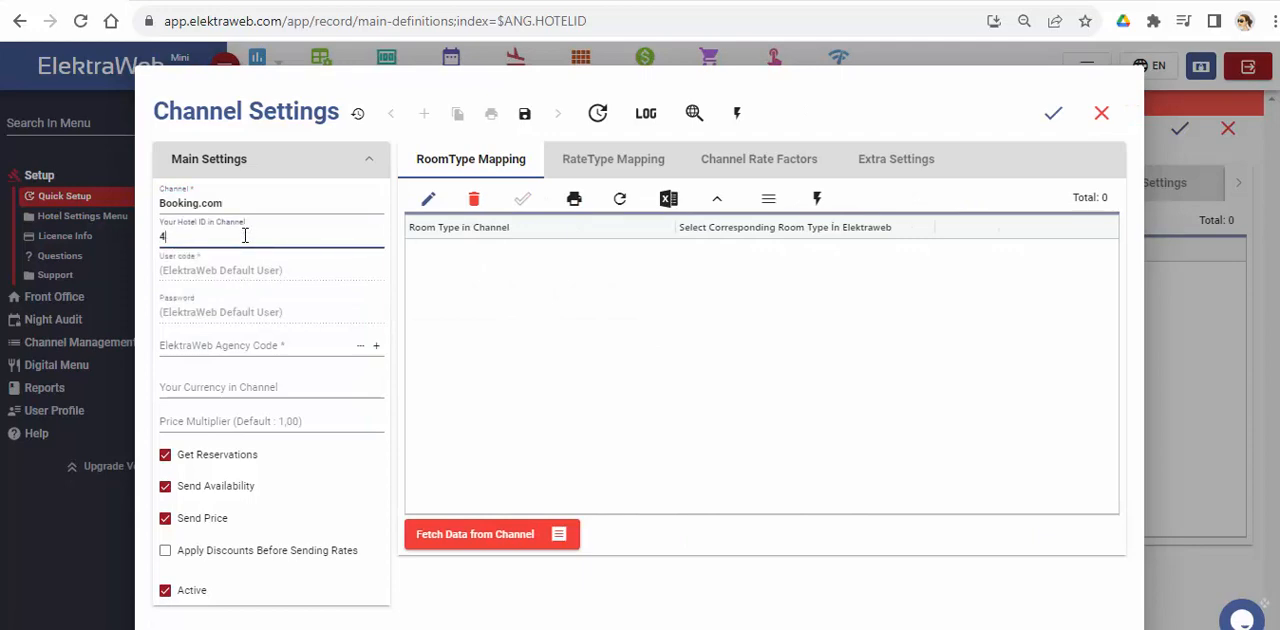
pyautogui.write('4563')
pyautogui.click(300, 266)
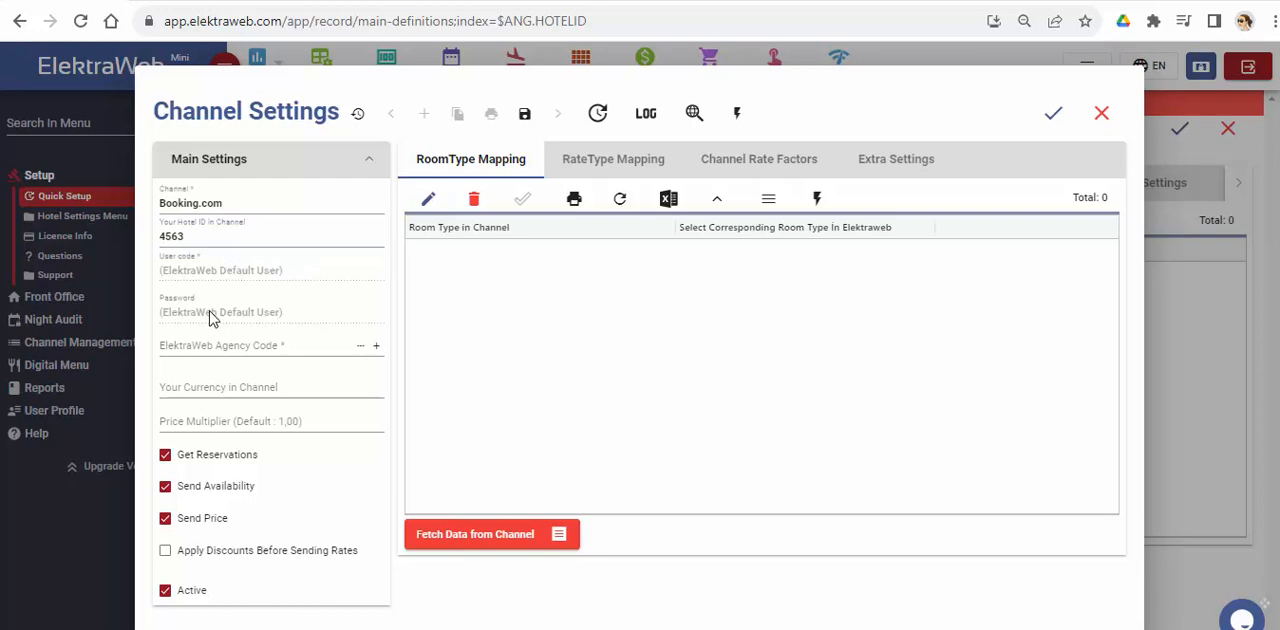
# Step: Assign the Booking agency to the Booking.com channel and set its currency to EUR
pyautogui.click(357, 346)
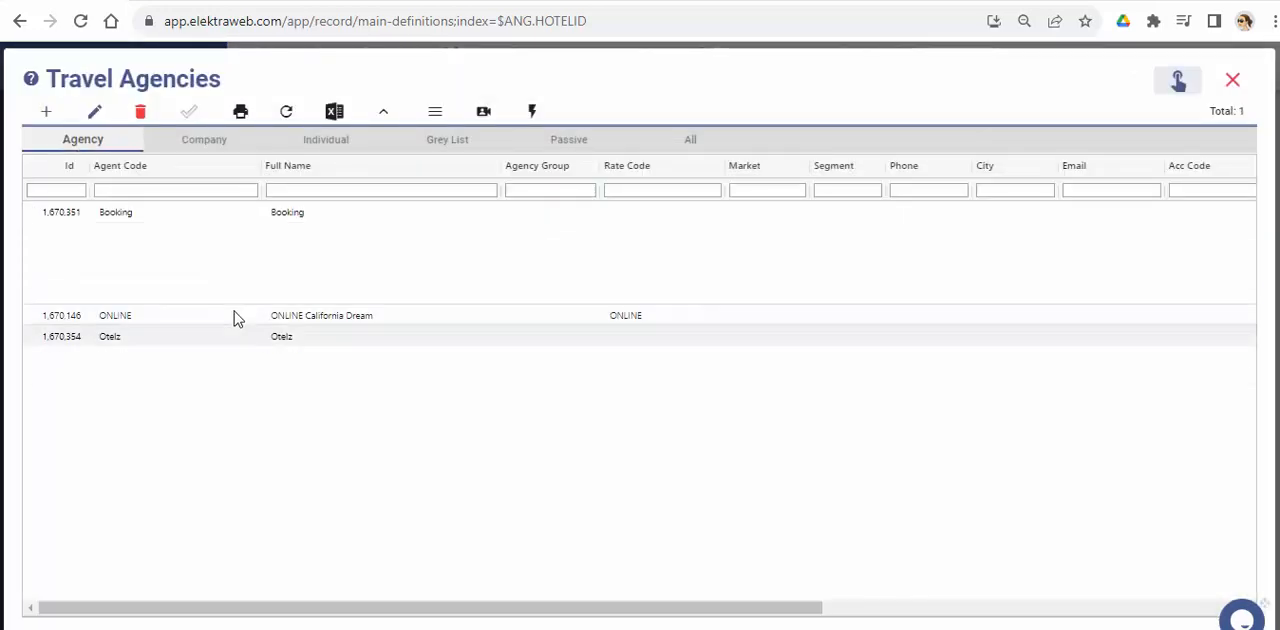
pyautogui.doubleClick(170, 218)
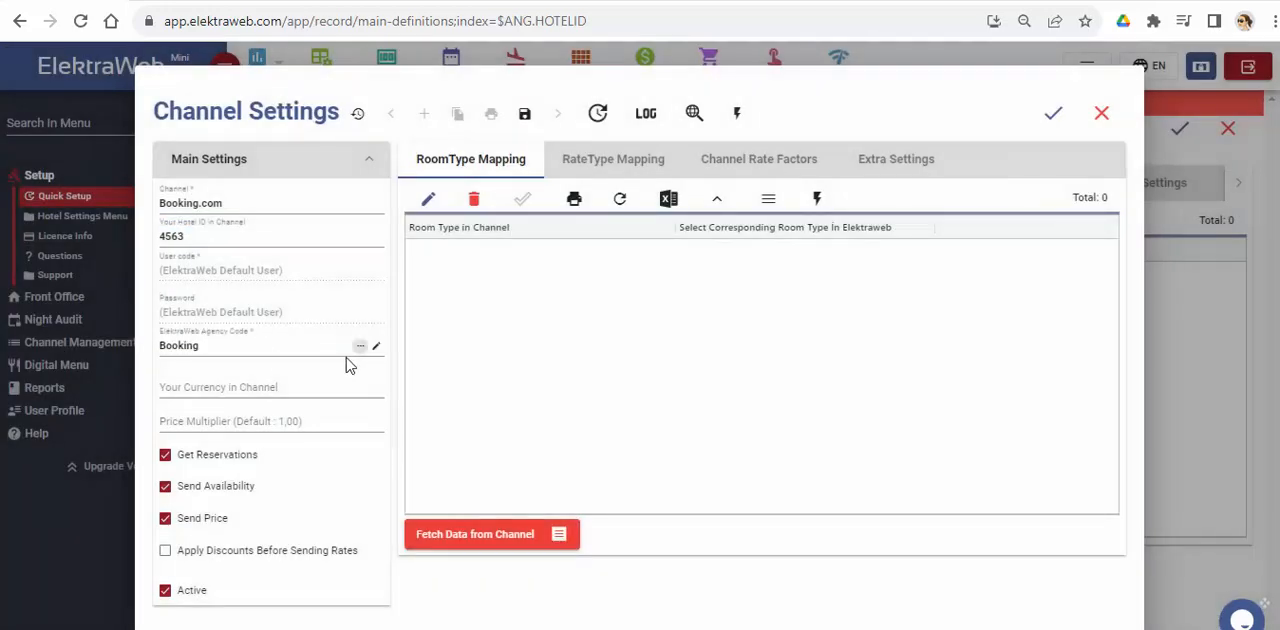
pyautogui.click(222, 387)
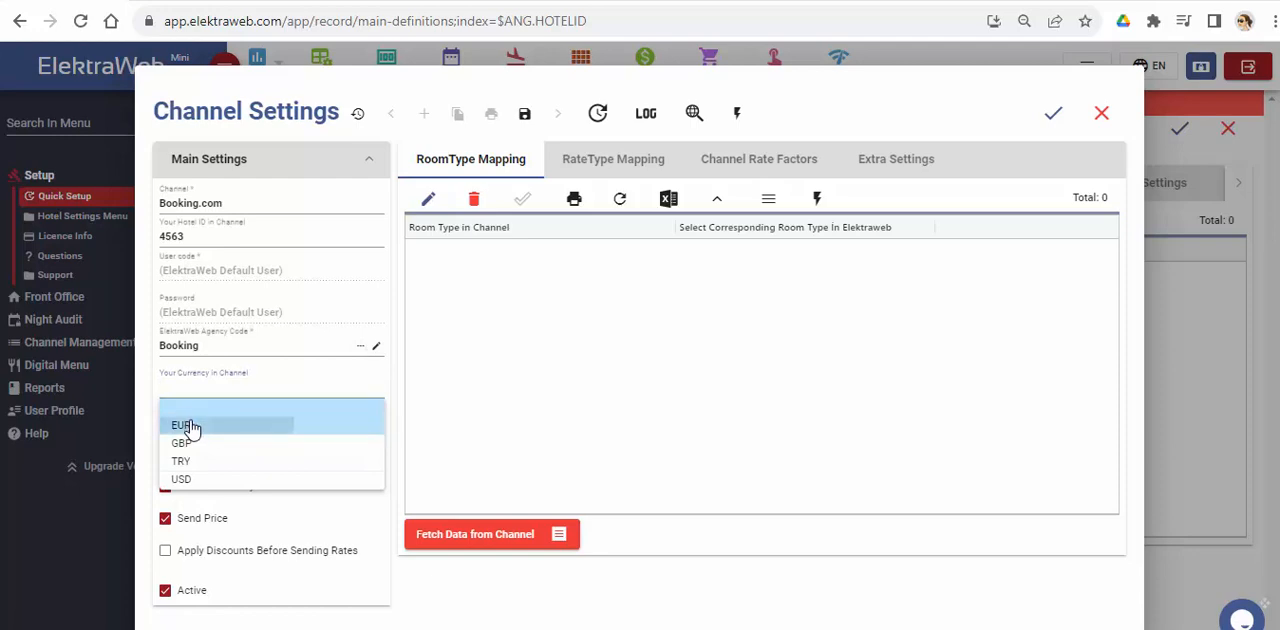
pyautogui.click(194, 425)
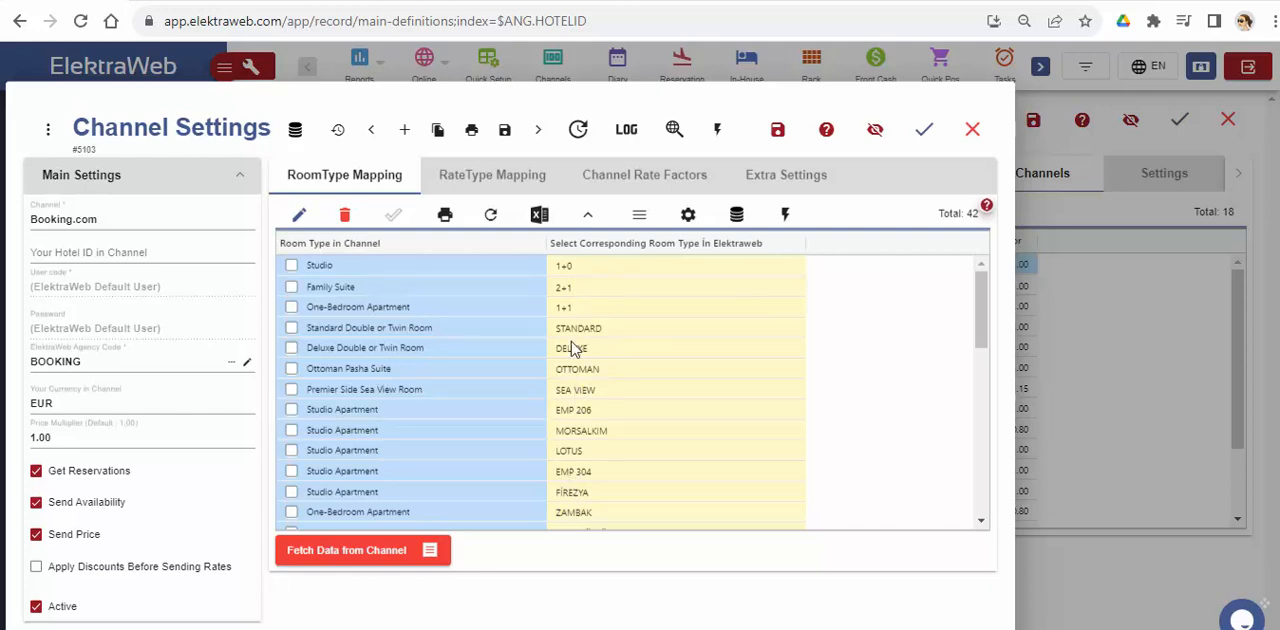
# Step: Examine how the Booking.com rates are mapped to ElektraWeb room types, rate types and boards
pyautogui.click(495, 178)
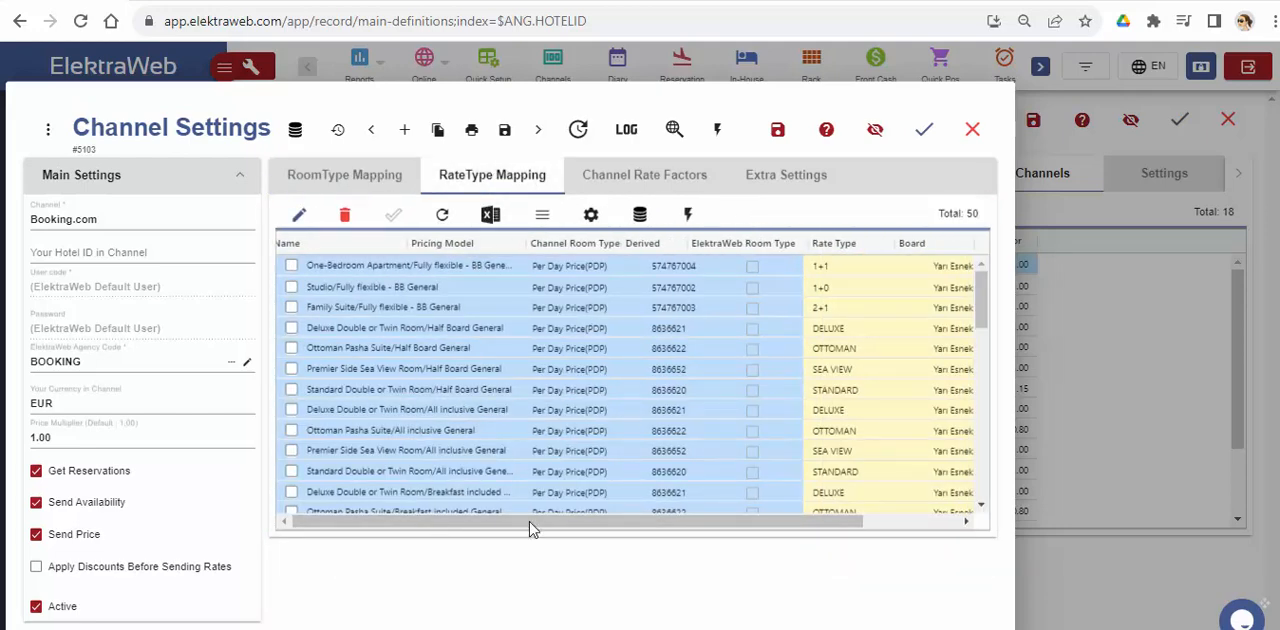
pyautogui.moveTo(531, 522); pyautogui.dragTo(769, 436)
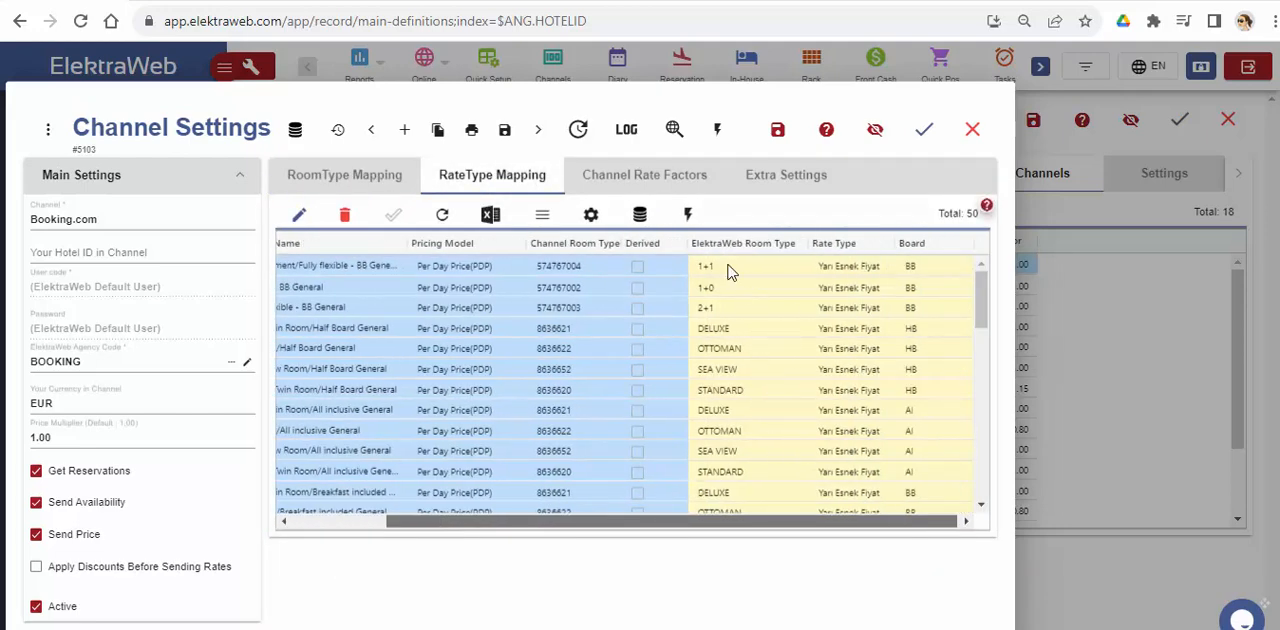
pyautogui.moveTo(770, 520); pyautogui.dragTo(637, 510)
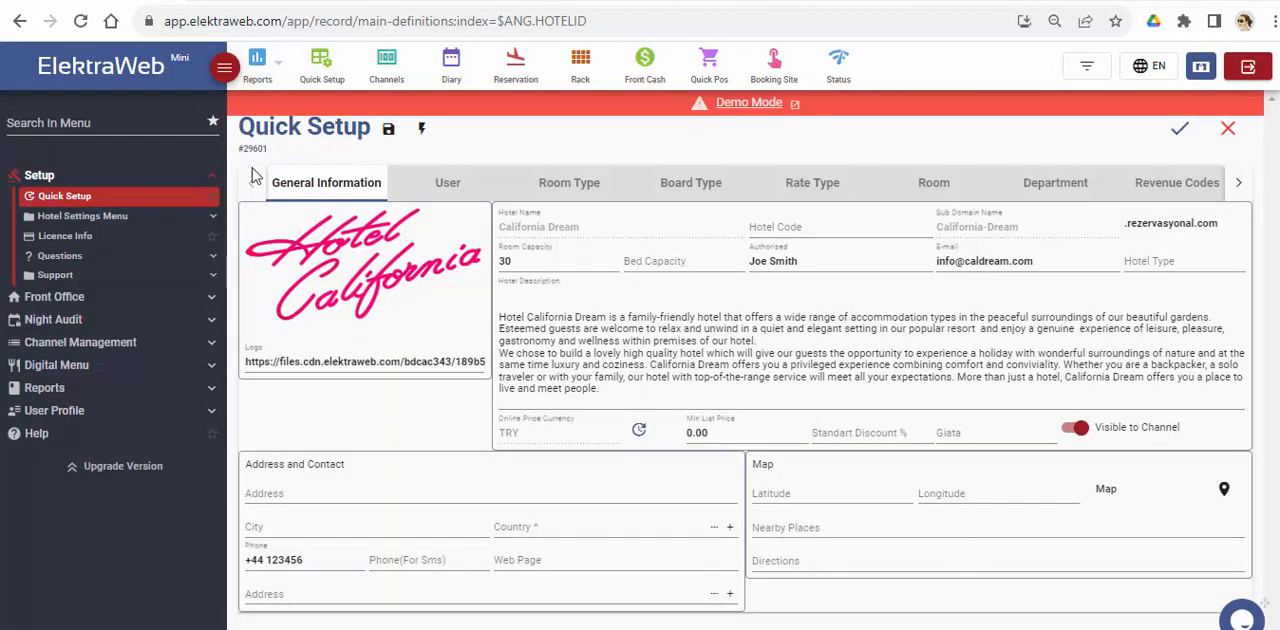
# Step: Show the available Front Office functions
pyautogui.click(83, 300)
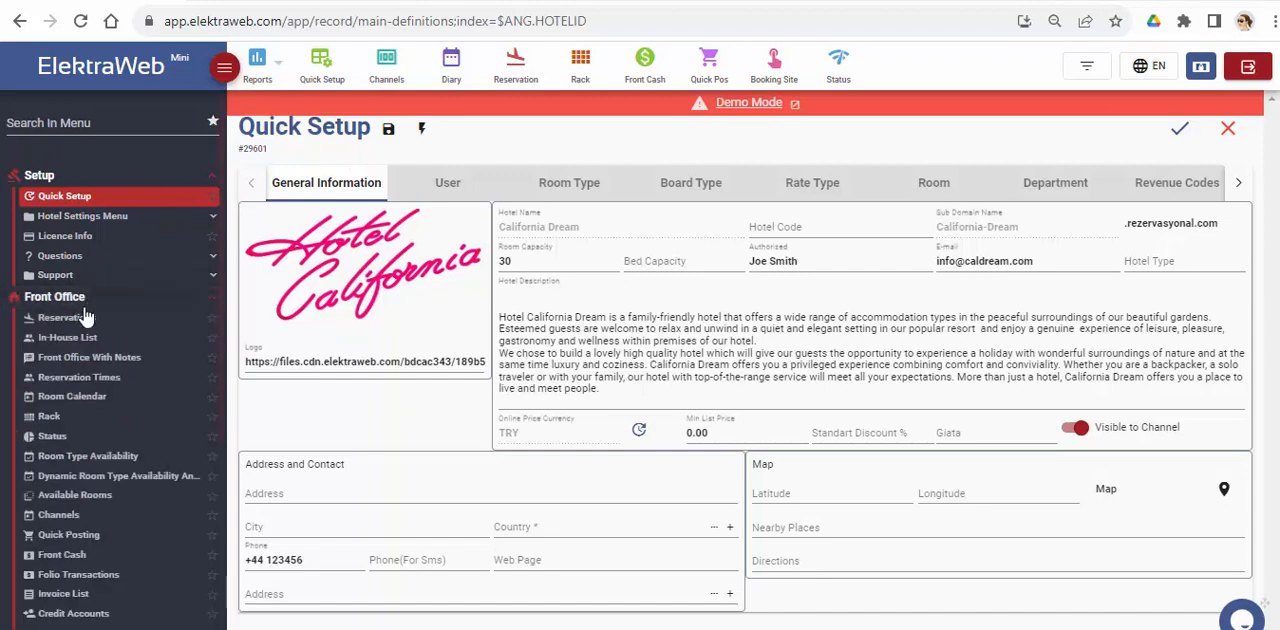